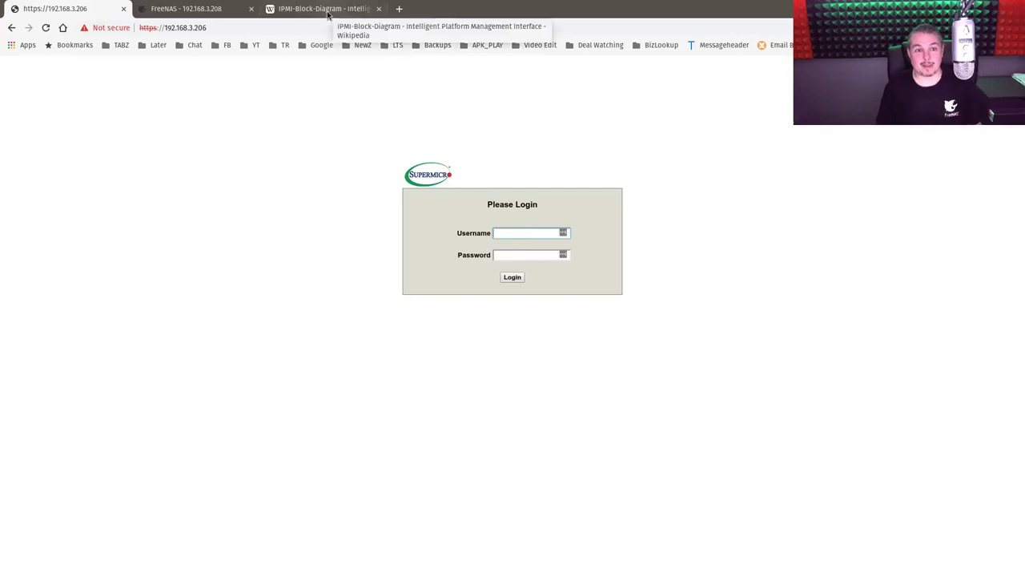
Close the Wikipedia IPMI article and log in to the 192.168.3.206 IPMI as administrator
left_click(330, 11)
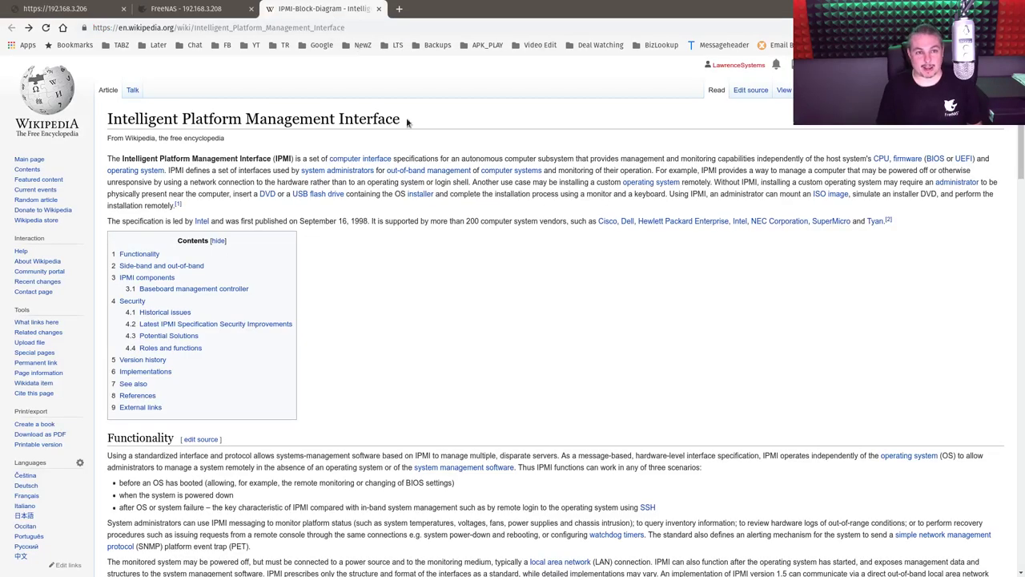
middle_click(297, 12)
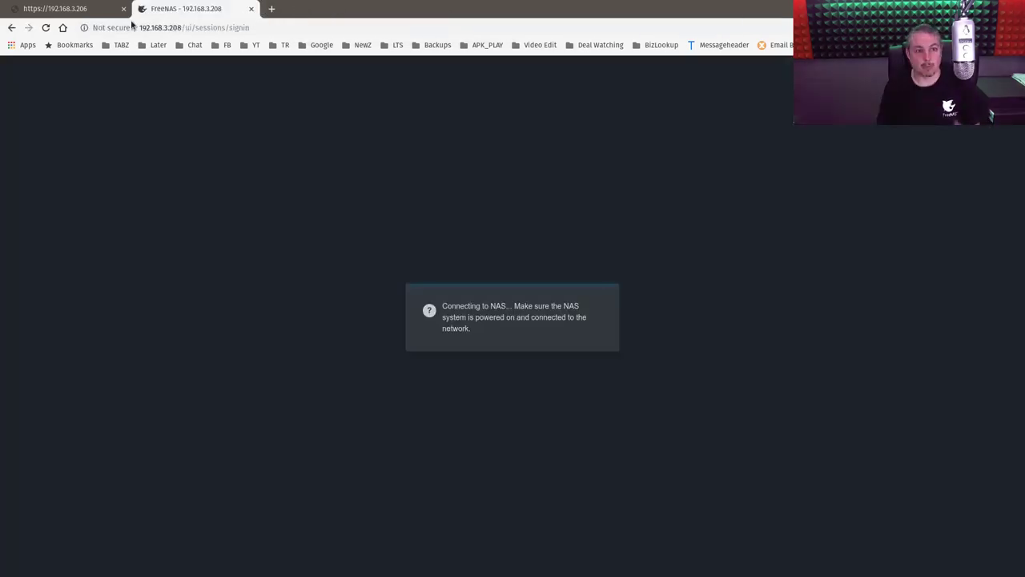
left_click(71, 13)
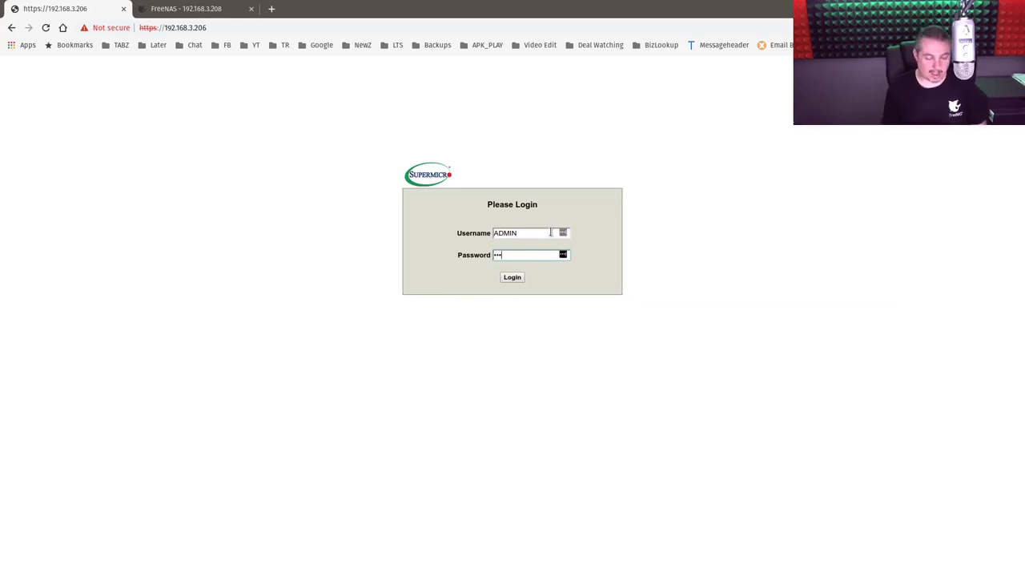
key("Return")
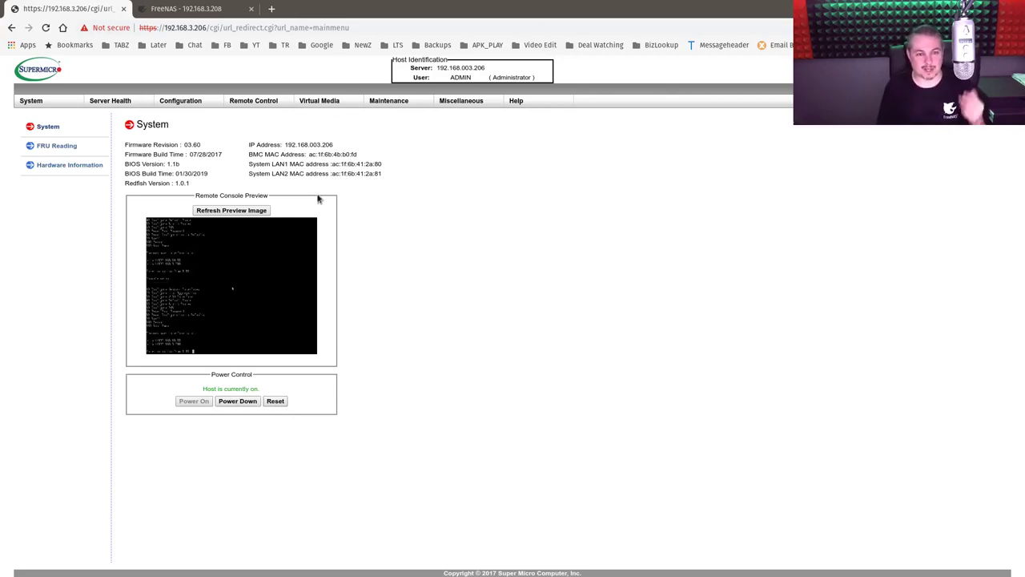
Launch the iKVM/HTML5 remote console from the Remote Control menu
mouse_move(264, 104)
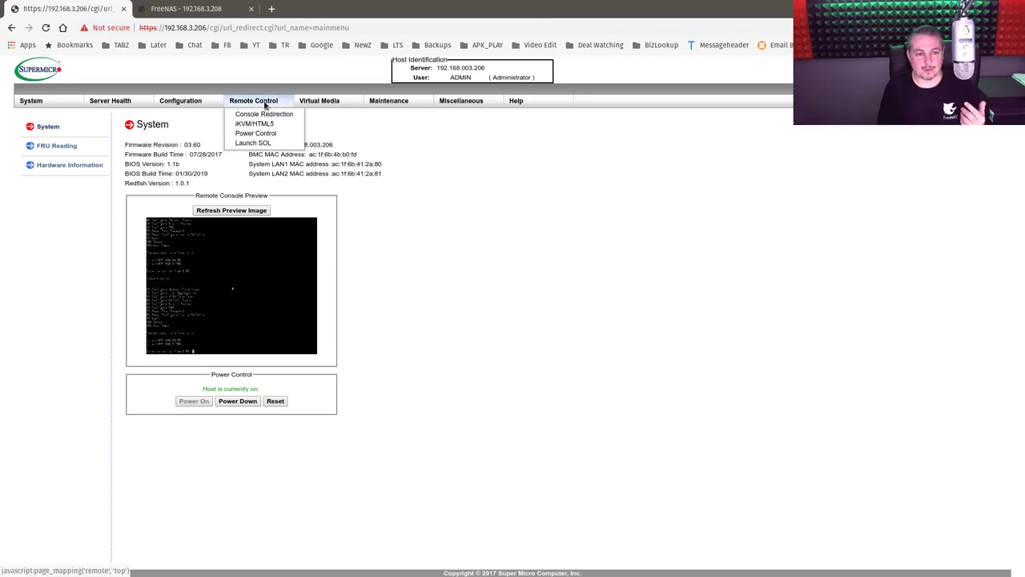
left_click(271, 124)
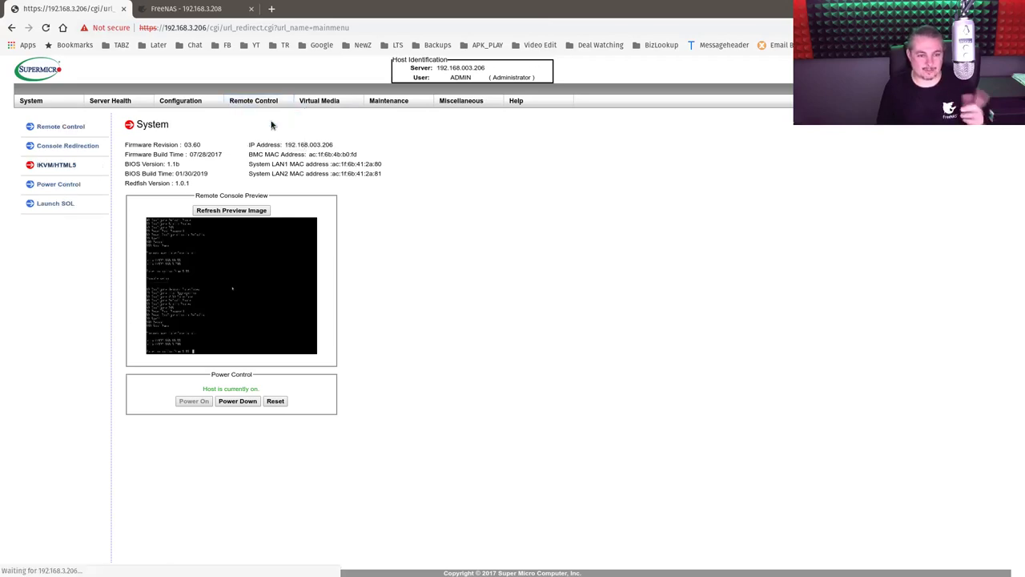
left_click(167, 199)
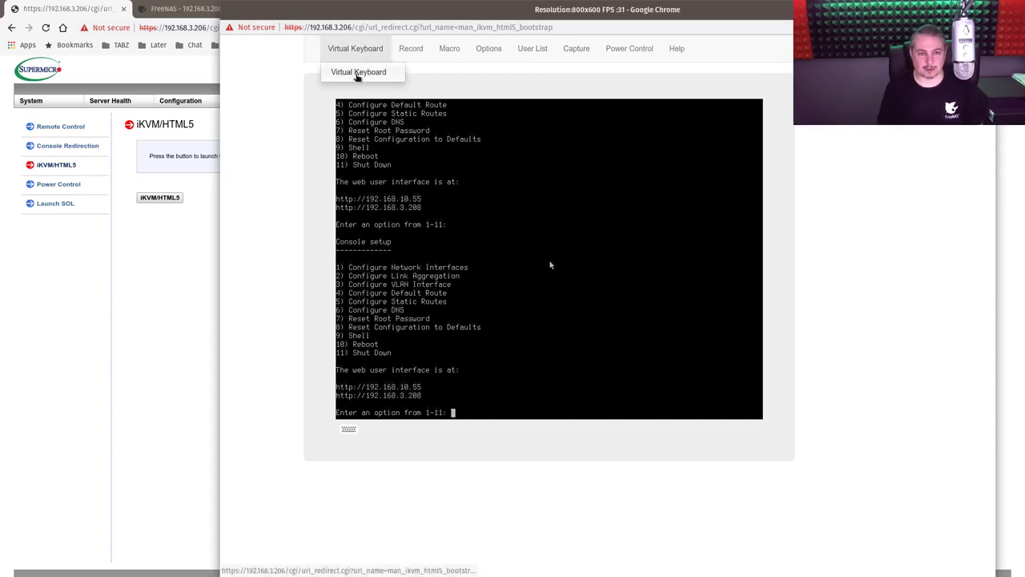
left_click(364, 75)
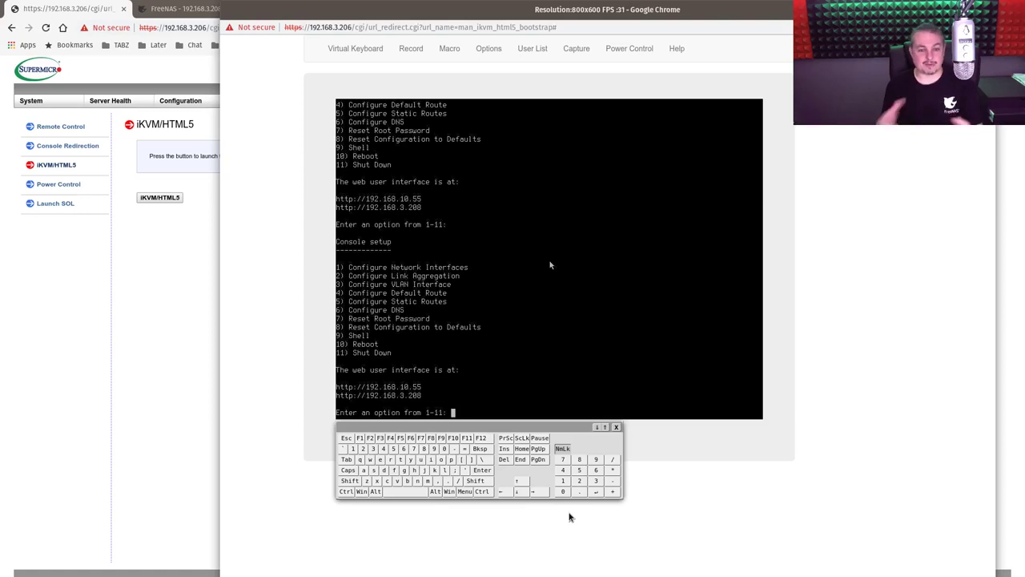
left_click(616, 427)
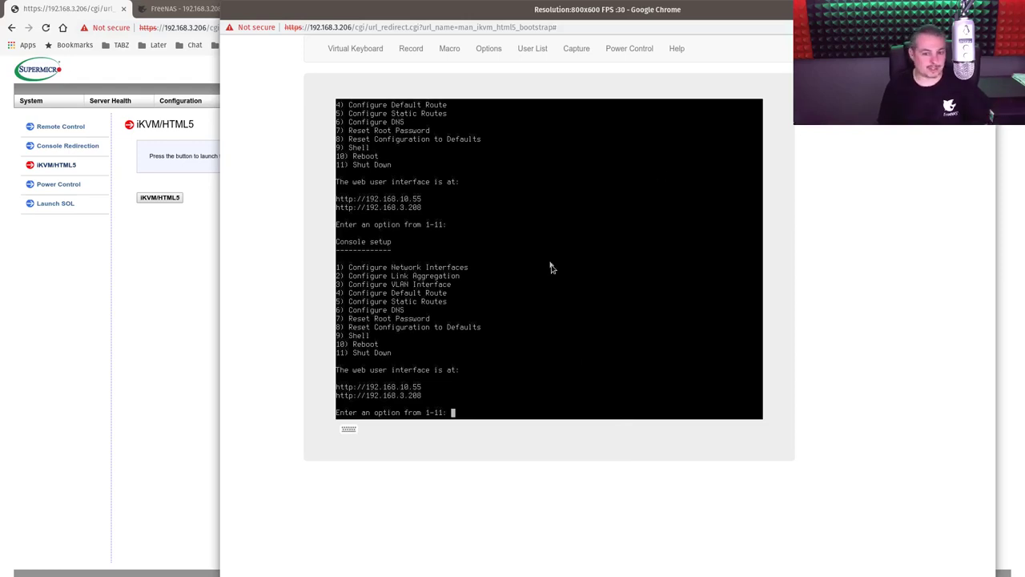
Expand BIOS, CPU and DIMMA1 under System > Hardware Information, then go to Server Health
key("alt+Tab")
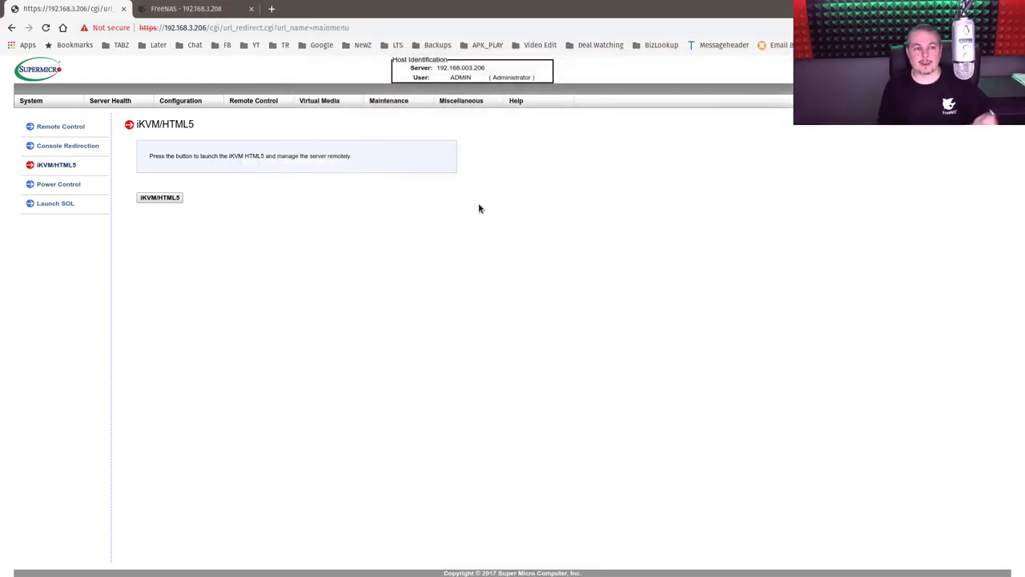
left_click(33, 102)
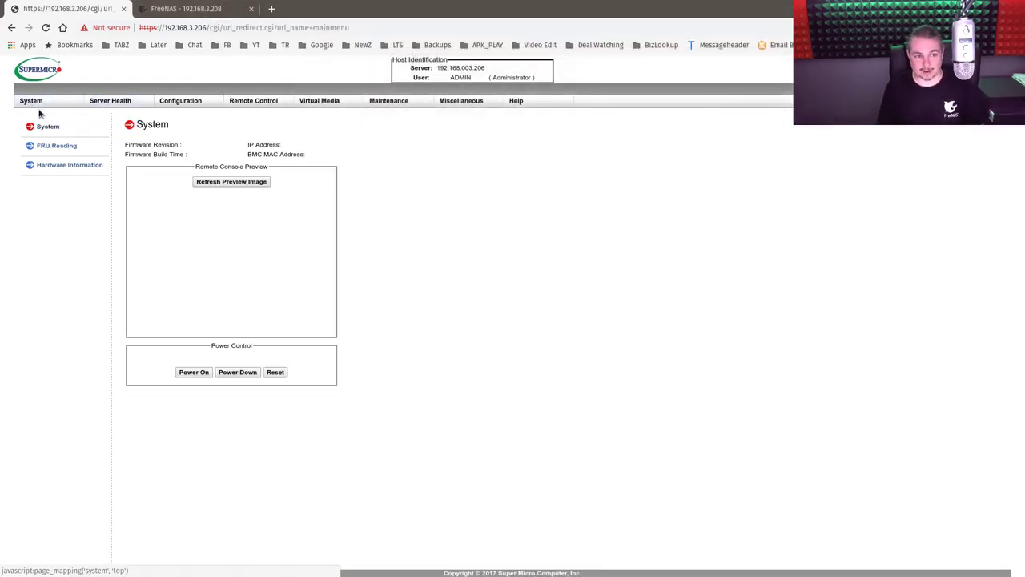
left_click(90, 172)
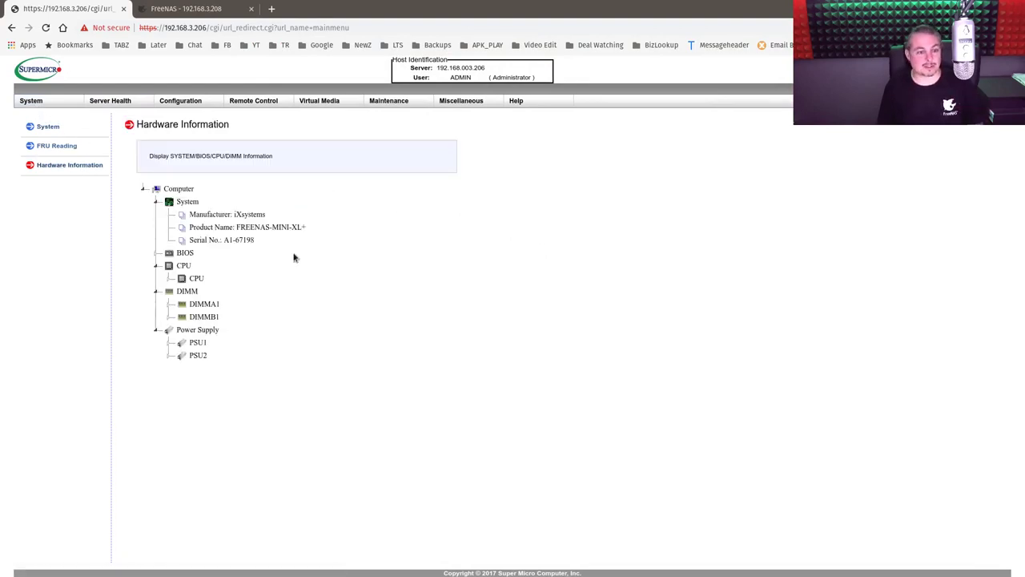
left_click(156, 252)
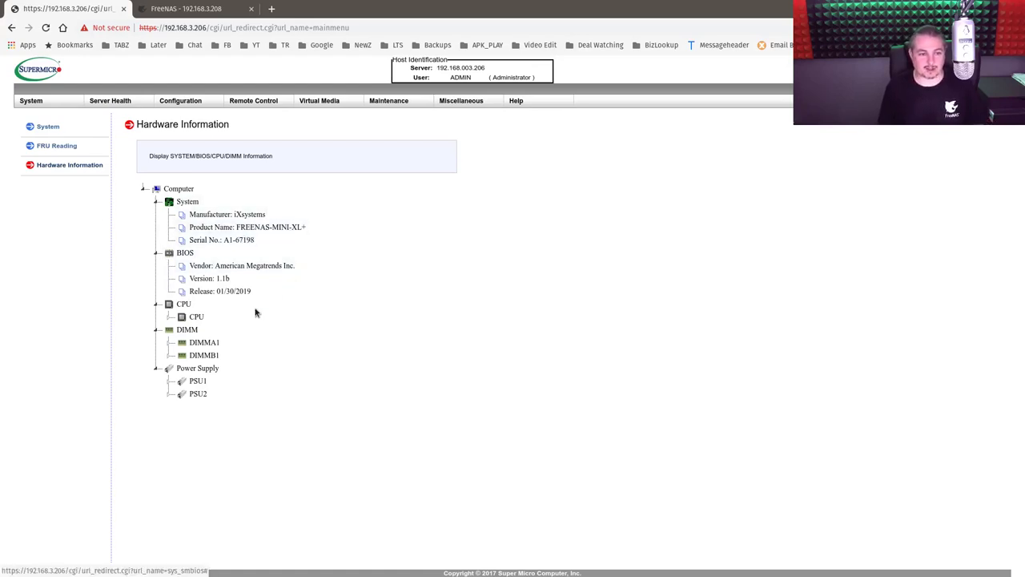
left_click(171, 317)
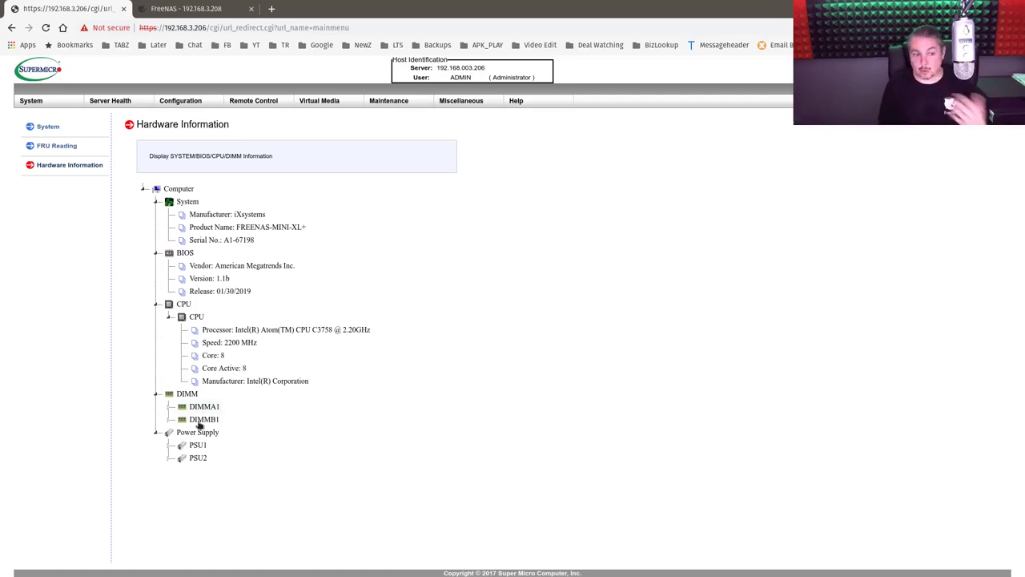
left_click(170, 406)
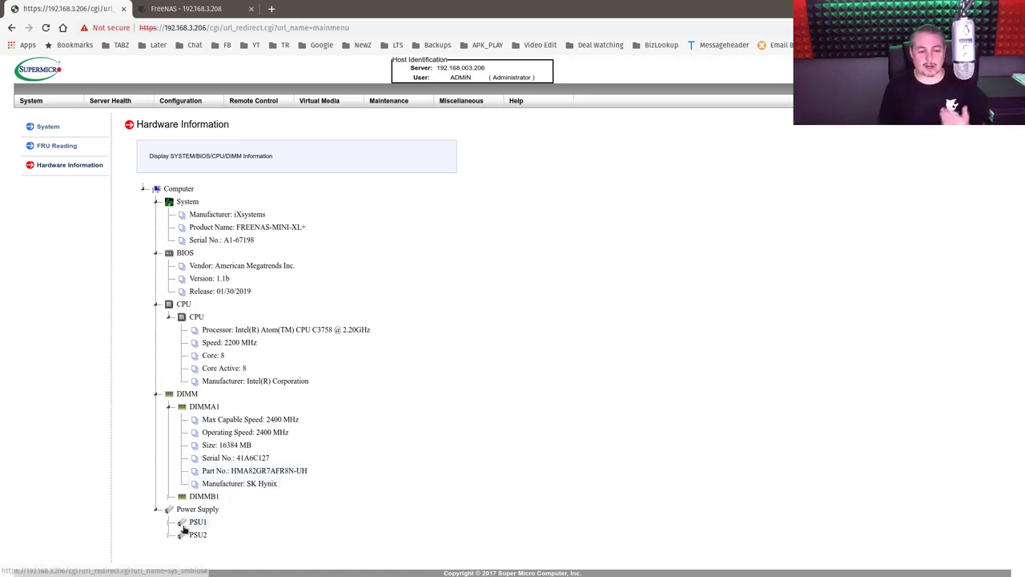
left_click(339, 330)
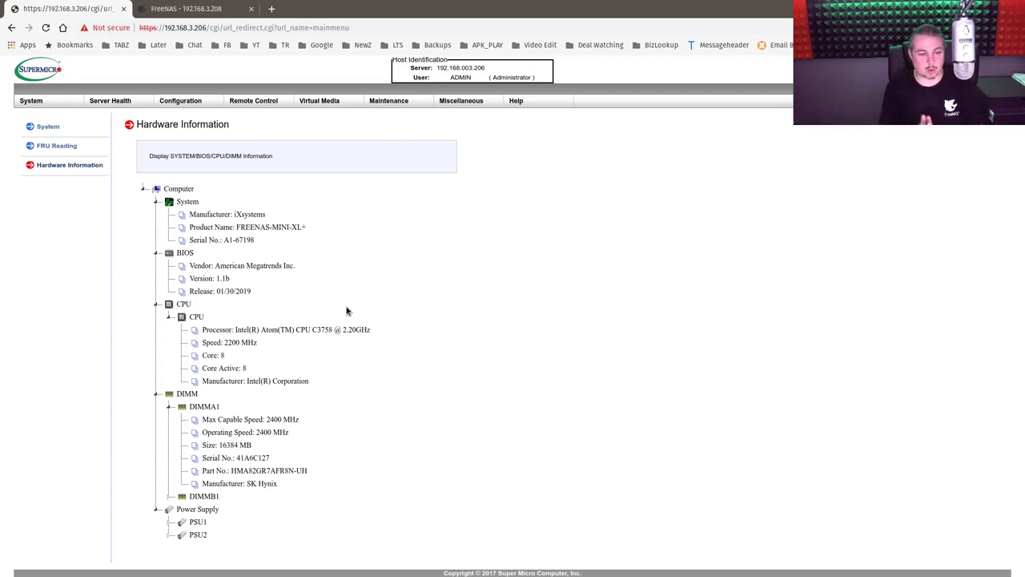
left_click(127, 101)
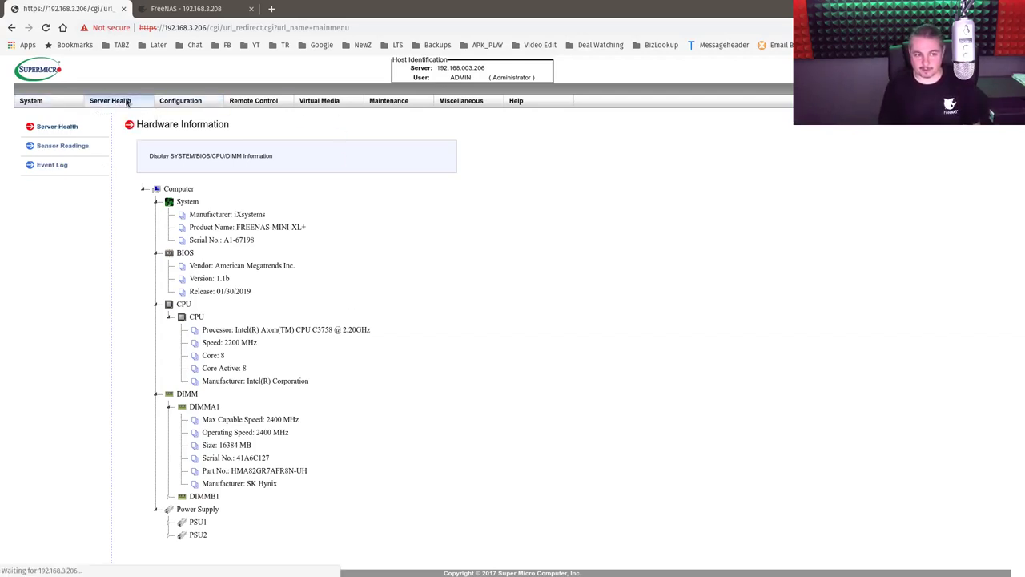
Show Sensor Readings filtered to Fan Sensors, then to Voltage Sensors
left_click(78, 146)
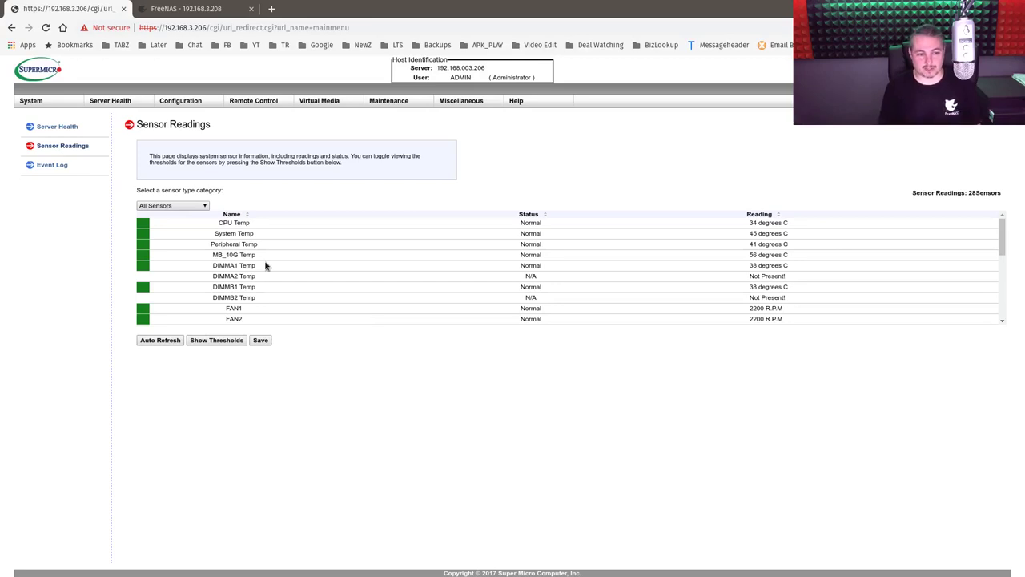
left_click(203, 205)
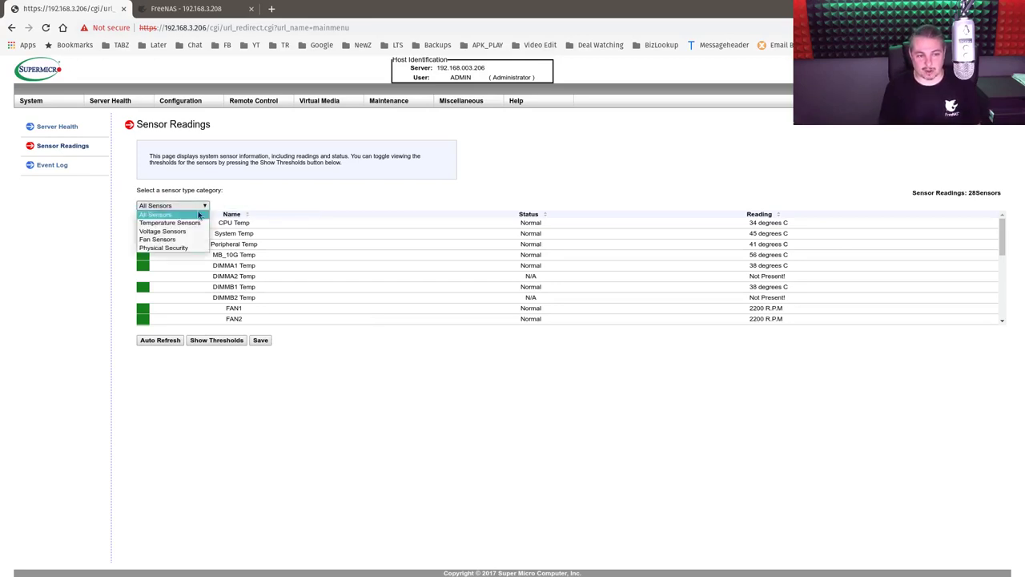
left_click(187, 240)
left_click(197, 209)
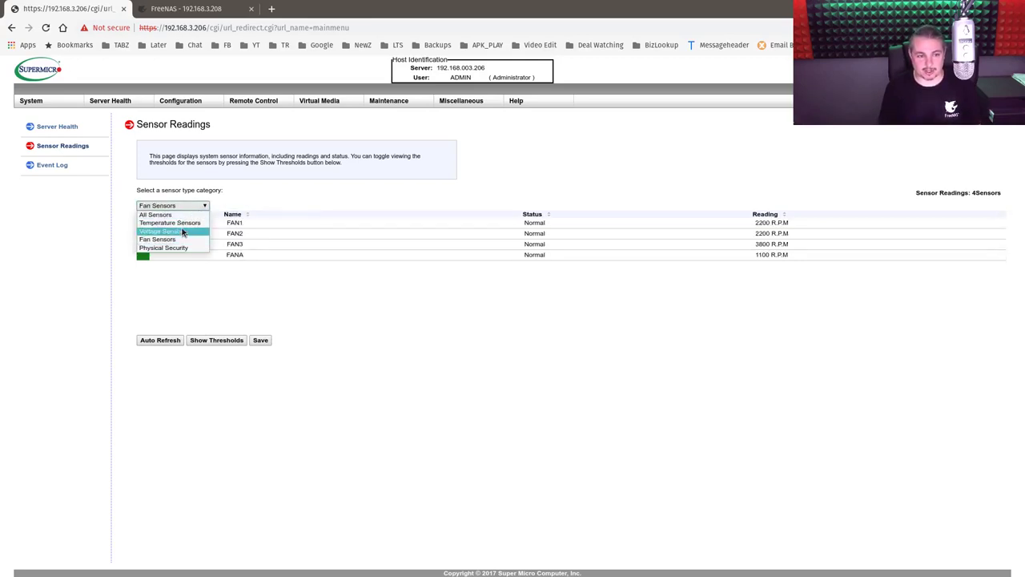
left_click(184, 230)
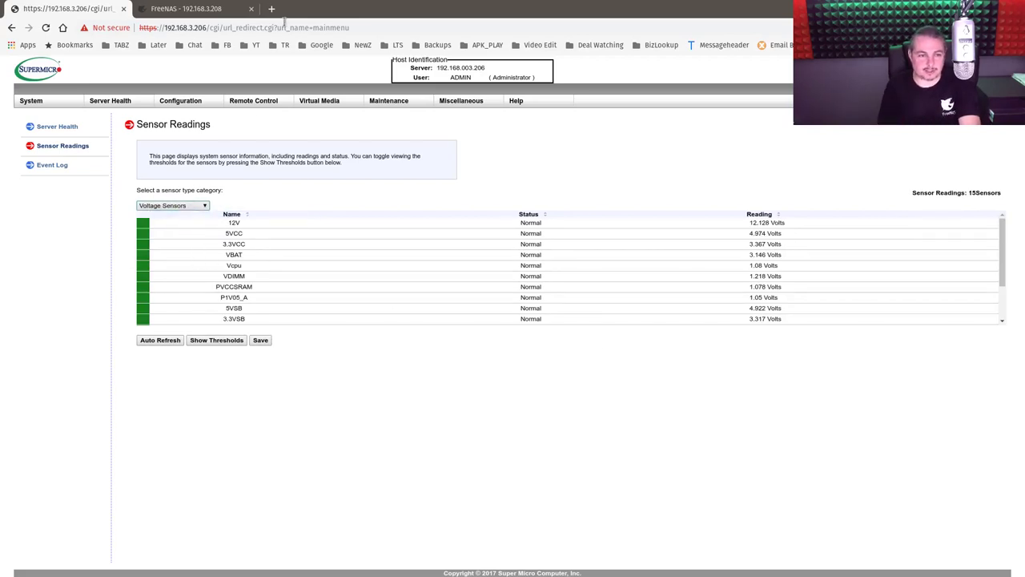
Review the BMC network settings under Configuration > Network
left_click(253, 103)
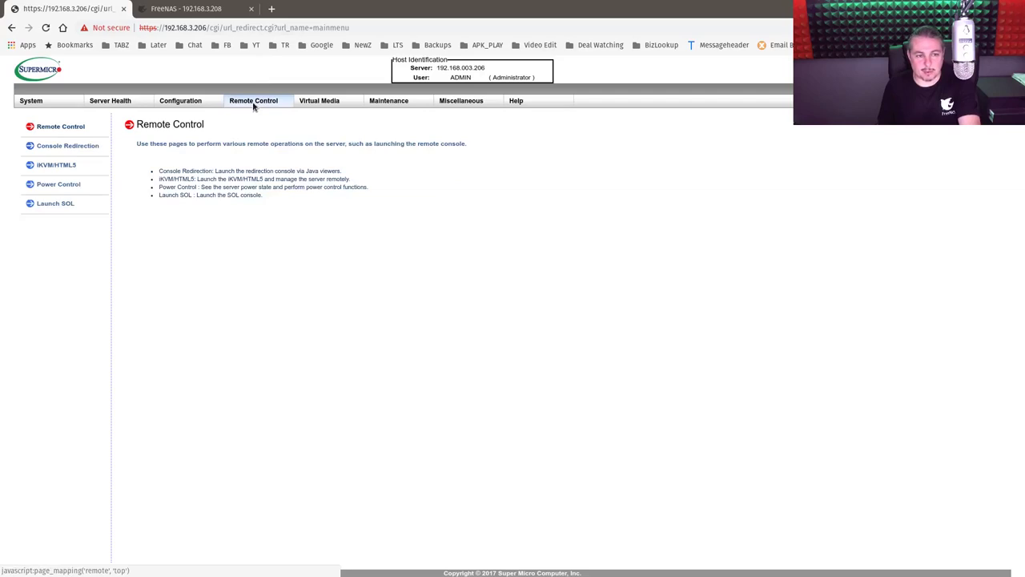
left_click(181, 103)
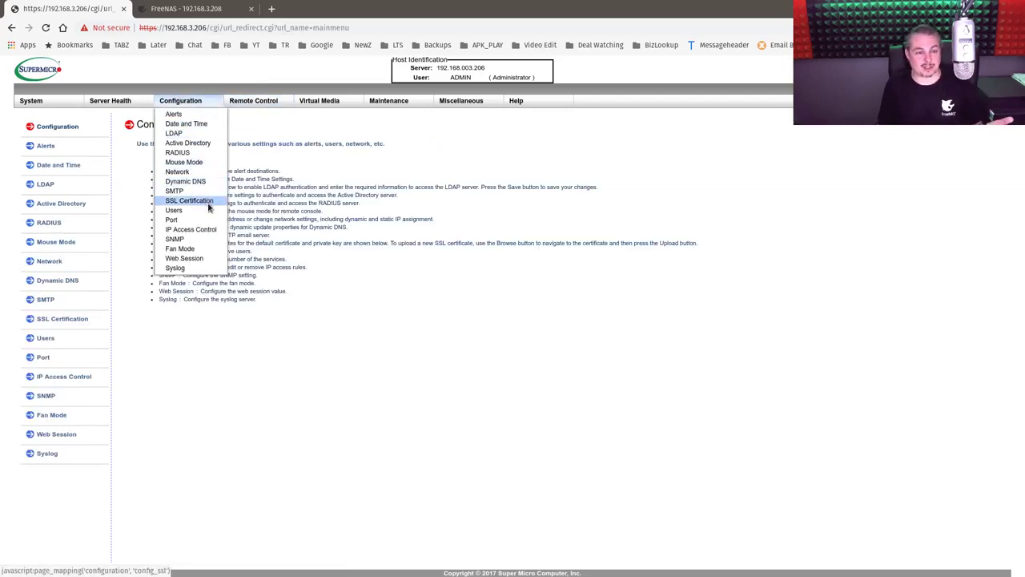
left_click(50, 262)
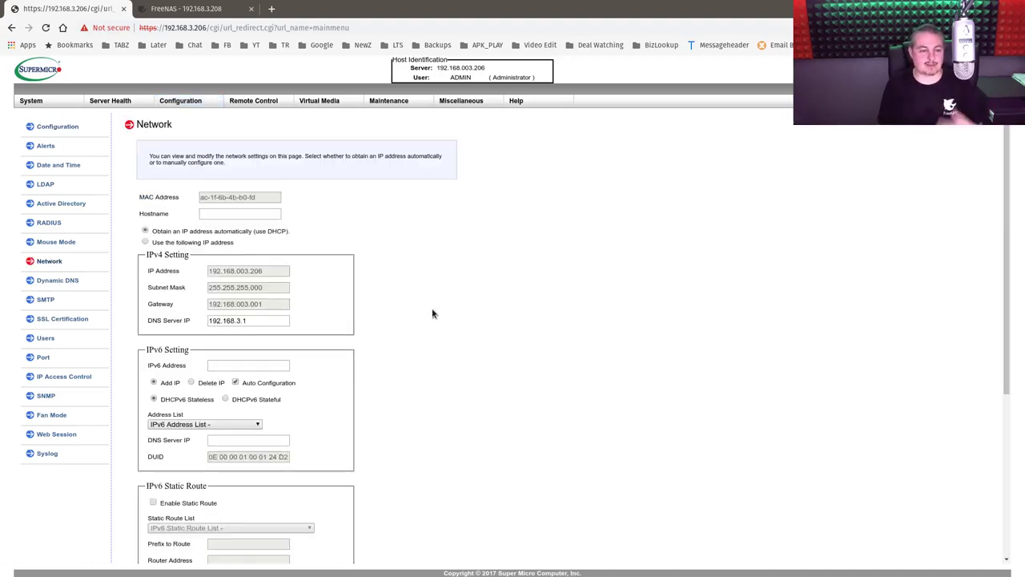
scroll(432, 314, "down", 3)
scroll(433, 315, "up", 3)
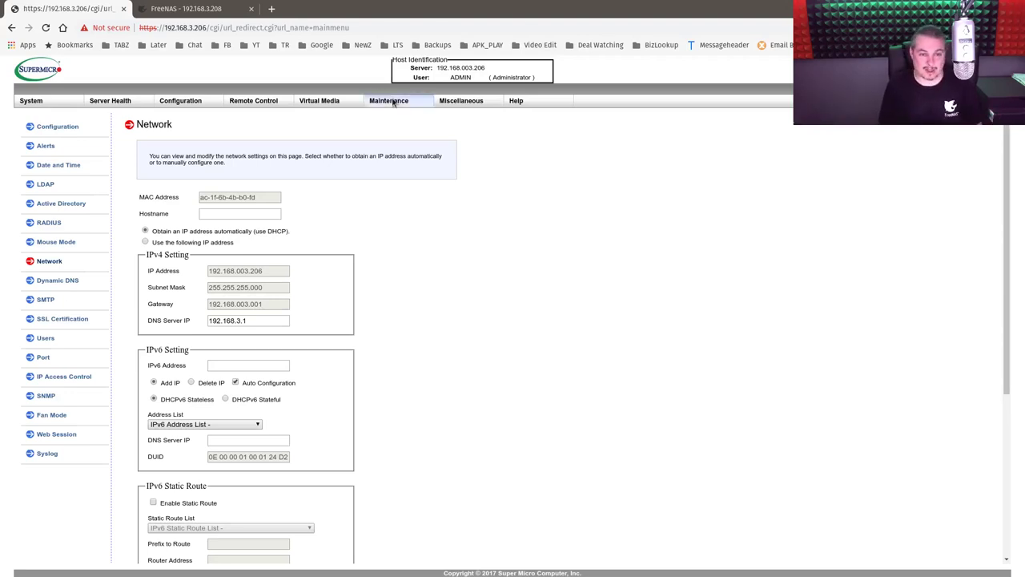
Open Virtual Media > CD-ROM Image, then switch to the FreeNAS browser tab
mouse_move(316, 105)
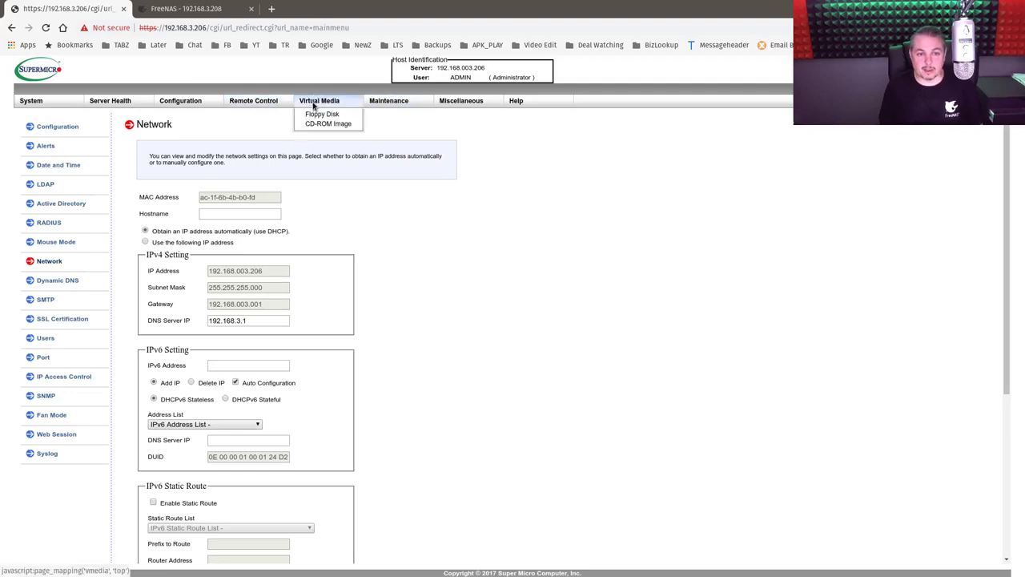
left_click(346, 124)
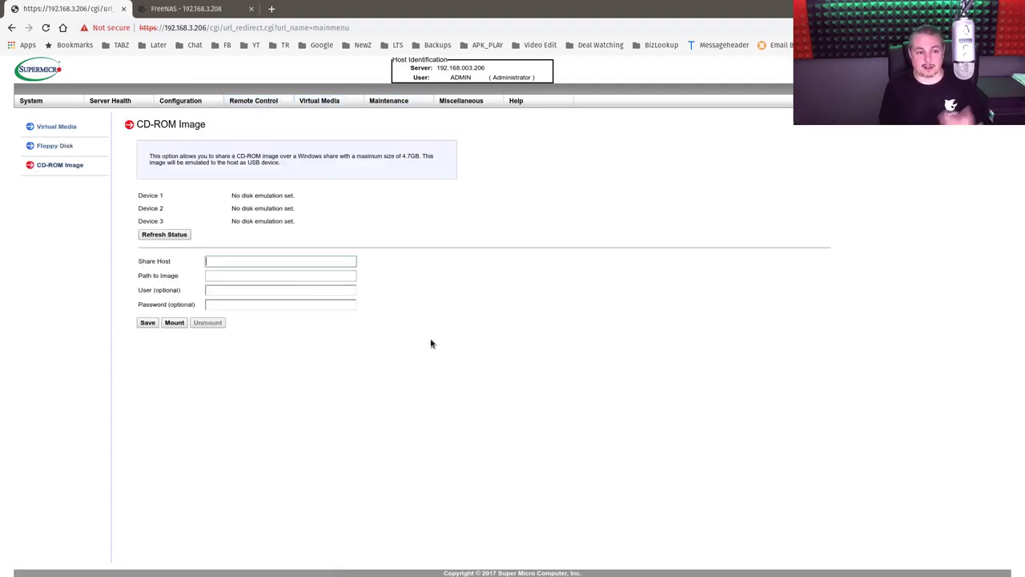
left_click(255, 258)
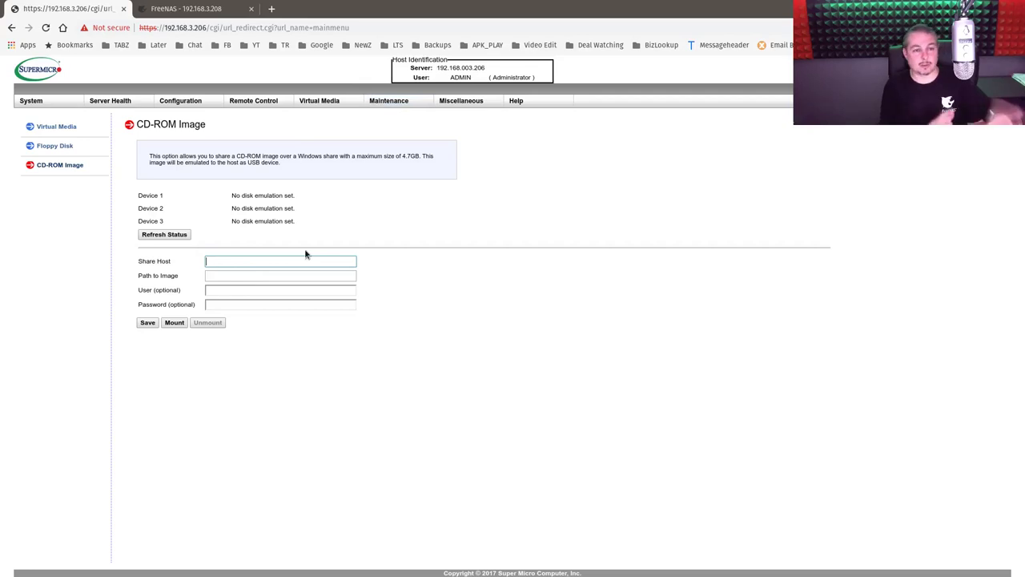
left_click(173, 8)
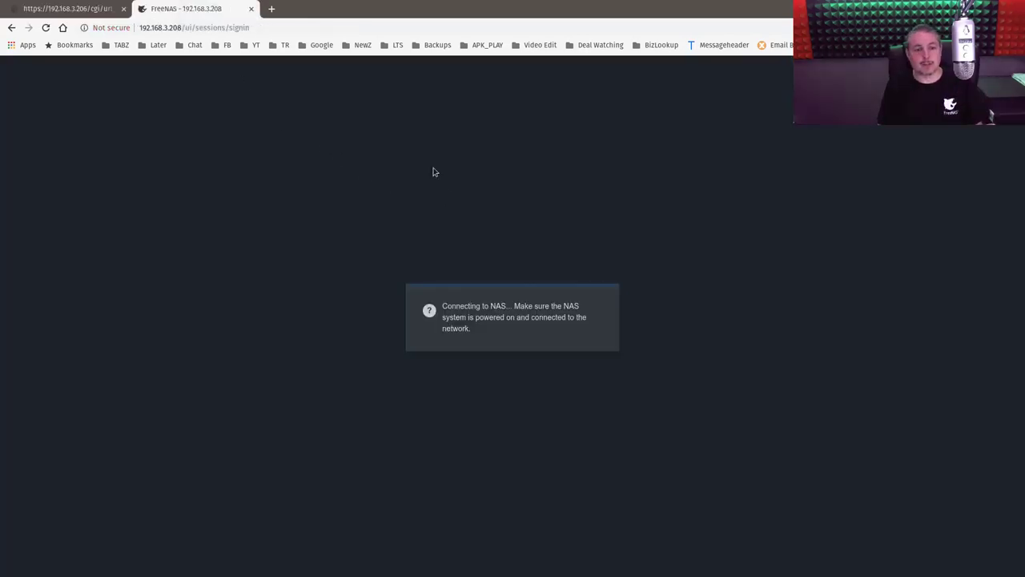
Load the FreeNAS dashboard at 192.168.3.197, highlight the Atom processor line, and browse the cards
left_click(306, 26)
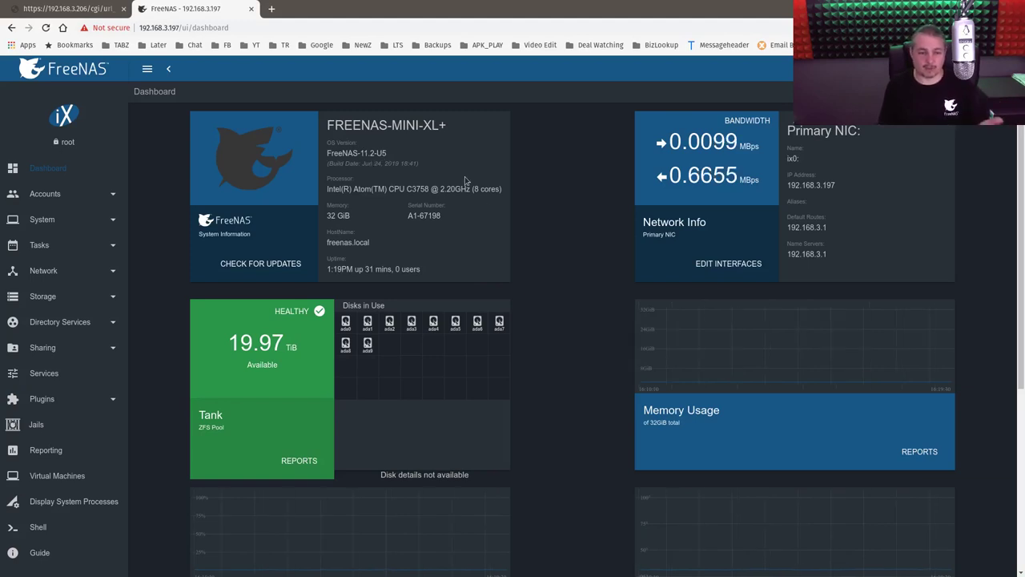
double_click(354, 190)
left_click(354, 190)
scroll(583, 225, "down", 3)
scroll(583, 226, "down", 1)
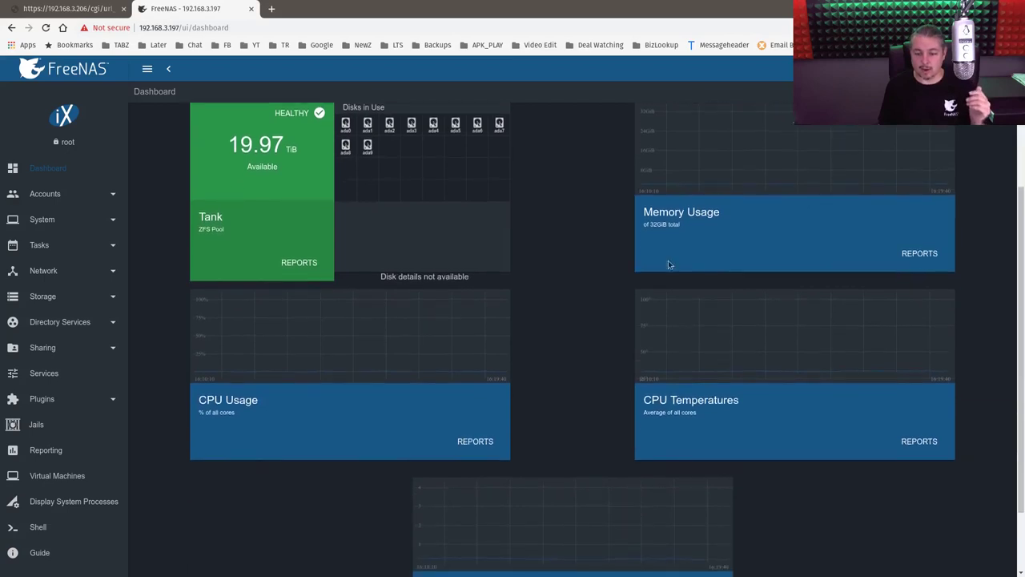
scroll(549, 408, "down", 2)
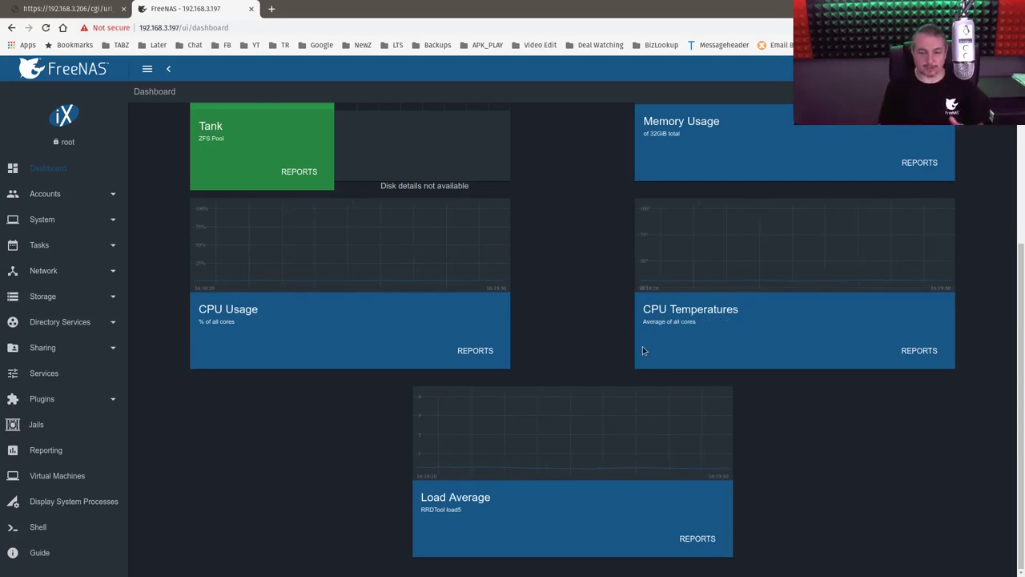
scroll(602, 286, "up", 6)
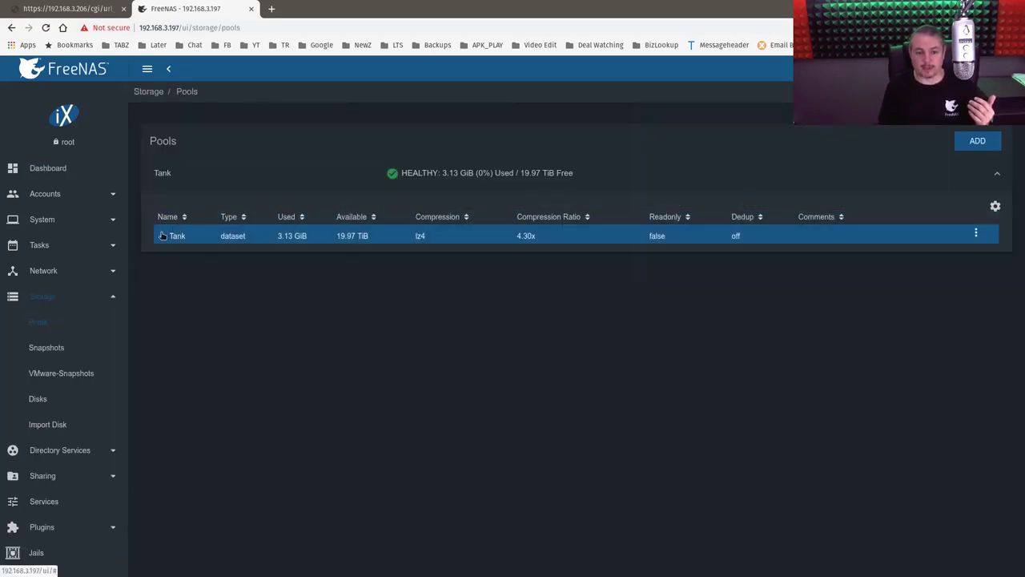
Expand the Tank pool under Storage > Pools and select the XCPNGtest dataset
left_click(162, 235)
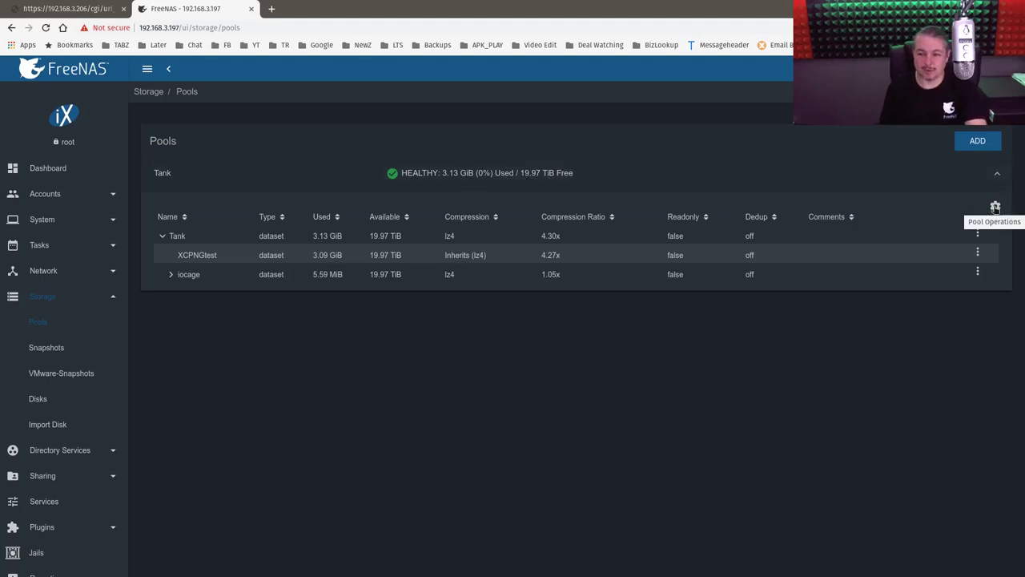
left_click(394, 251)
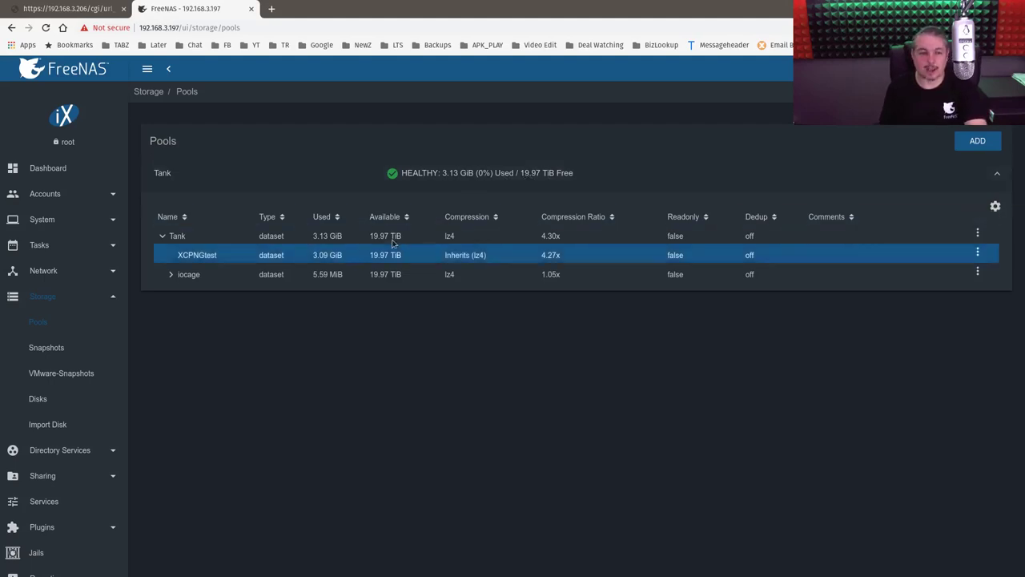
double_click(194, 255)
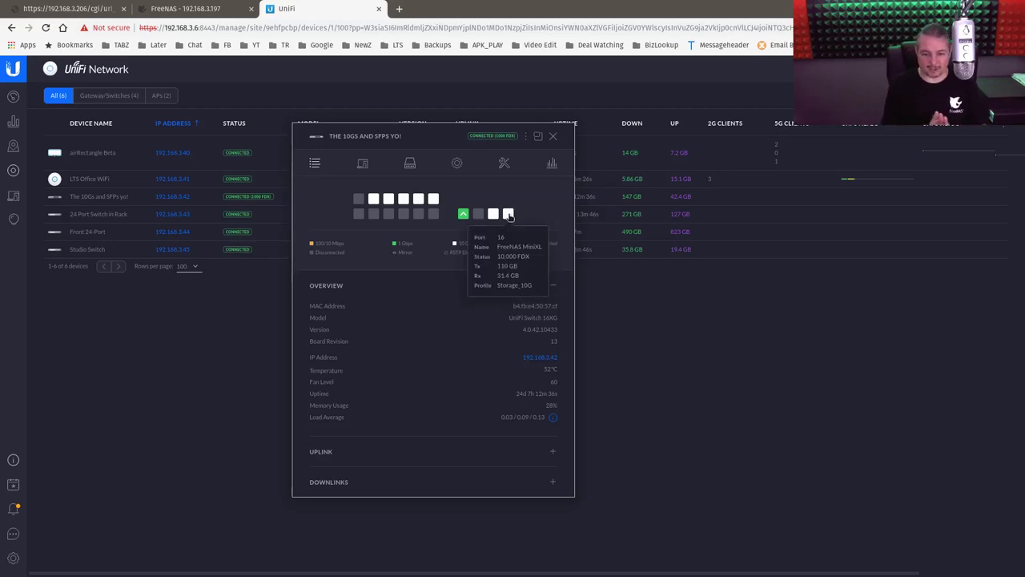
Check UniFi switch port 16, then run ifconfig in the FreeNAS terminal session
mouse_move(494, 216)
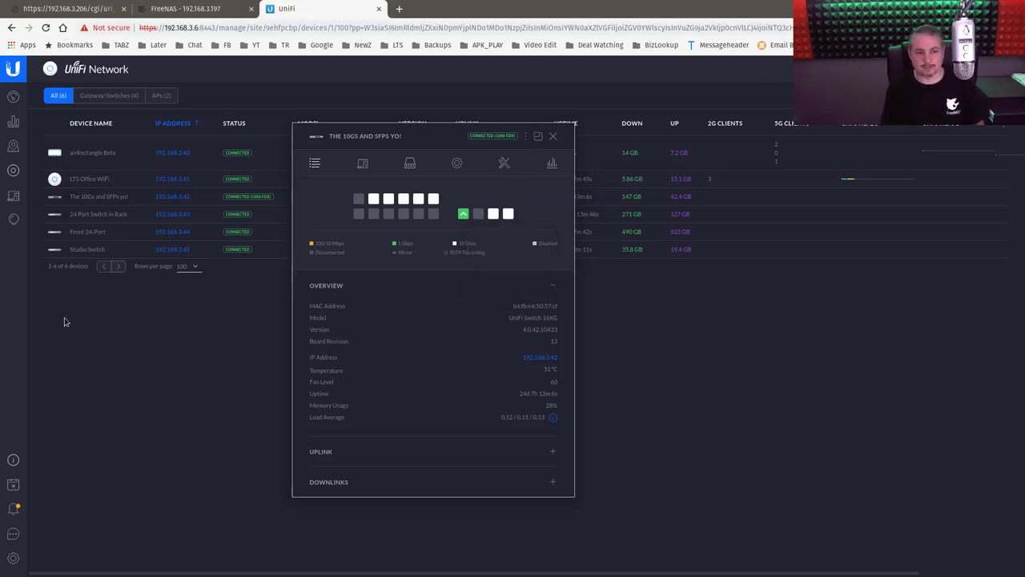
key("alt+Tab")
type("ifconfig")
key("Return")
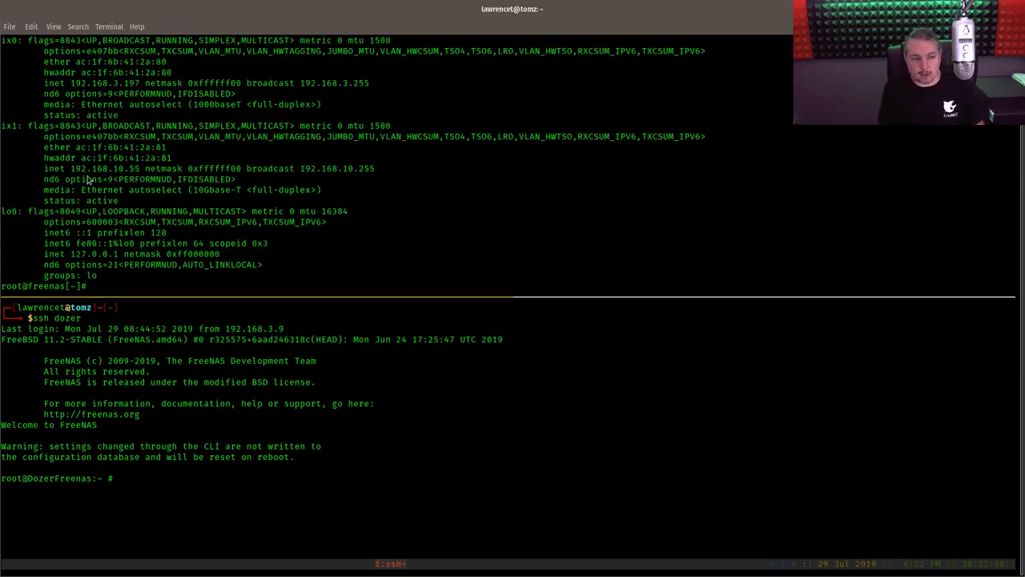
Start an iperf3 server (iperf3 -s) on the Mini XL+ in the upper pane
left_click_drag(70, 178, 94, 170)
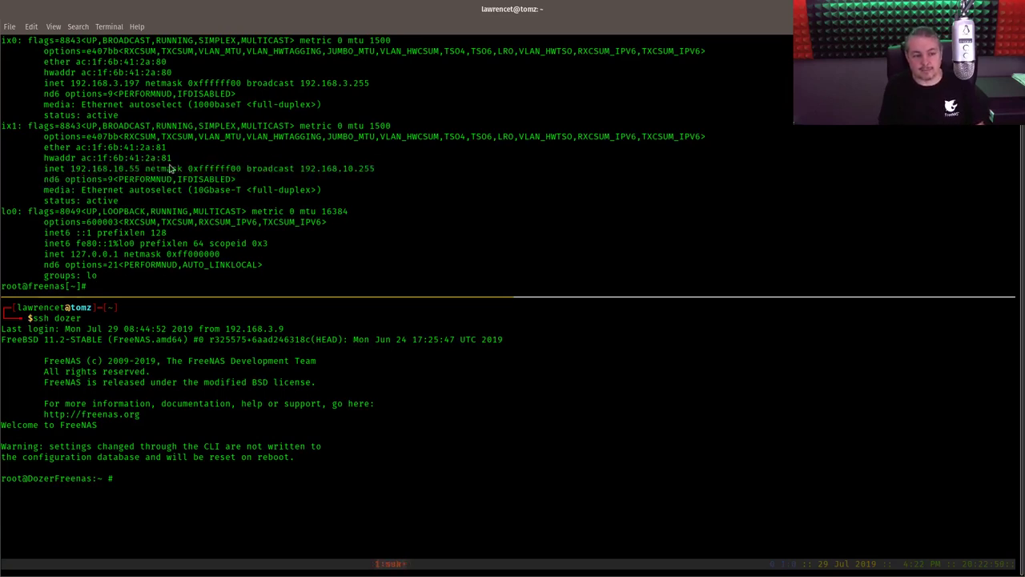
left_click(331, 478)
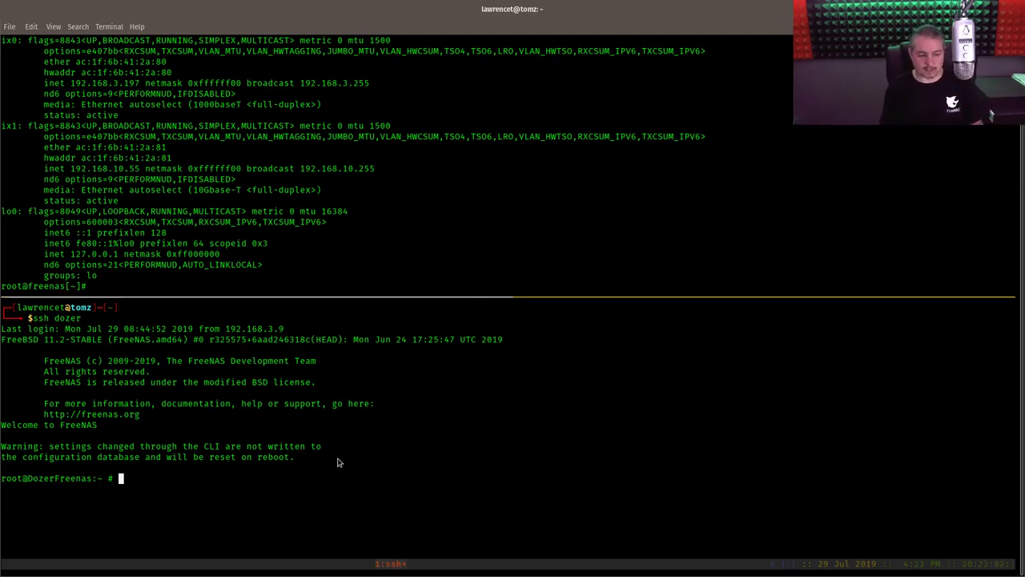
left_click(444, 215)
type("iperf3 -s")
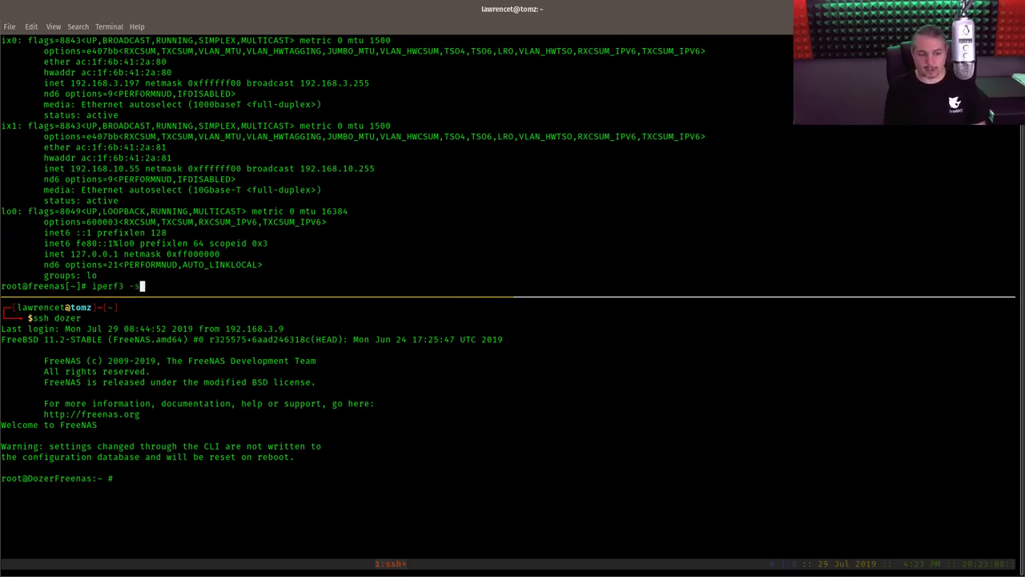
key("Return")
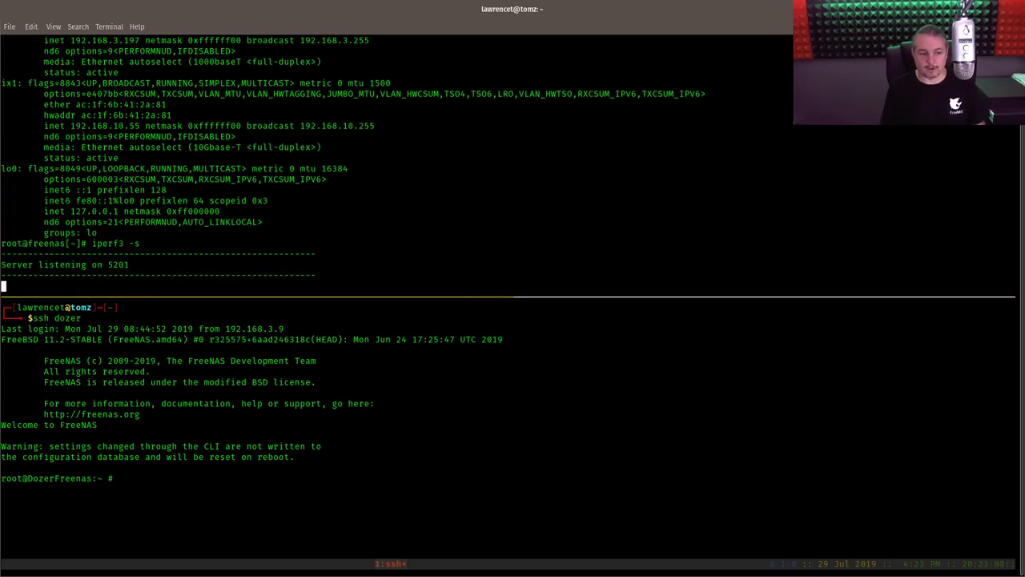
Run iperf3 -c 192.168.10.55 from the lower pane, then shrink the terminal window
left_click(203, 465)
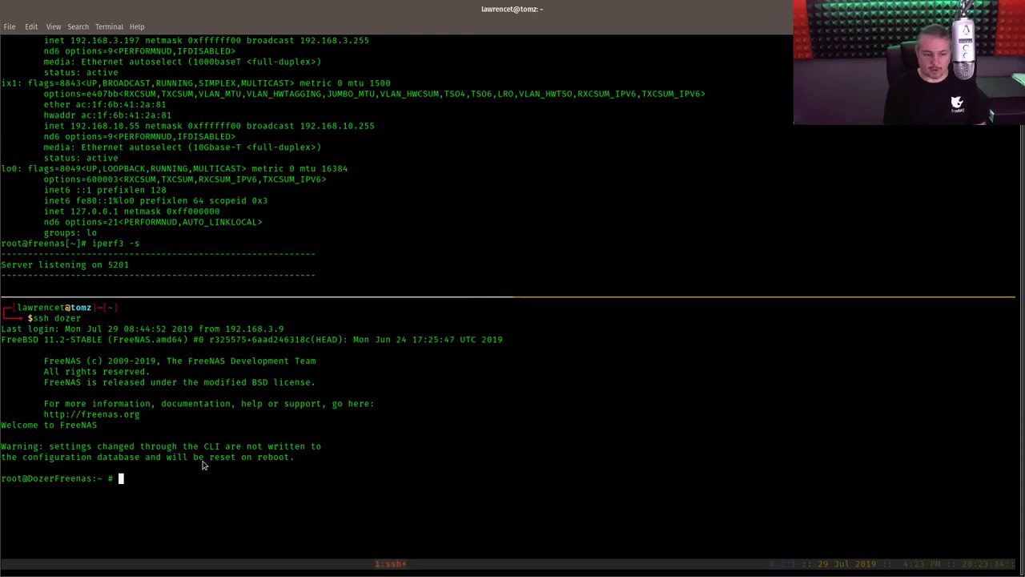
type("iperf3 ")
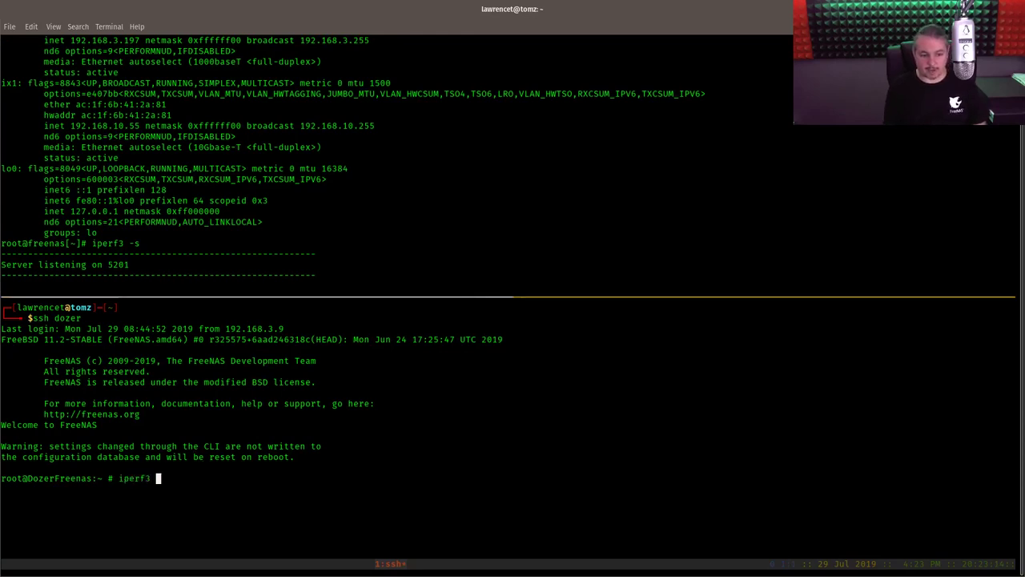
type("-c 192.168")
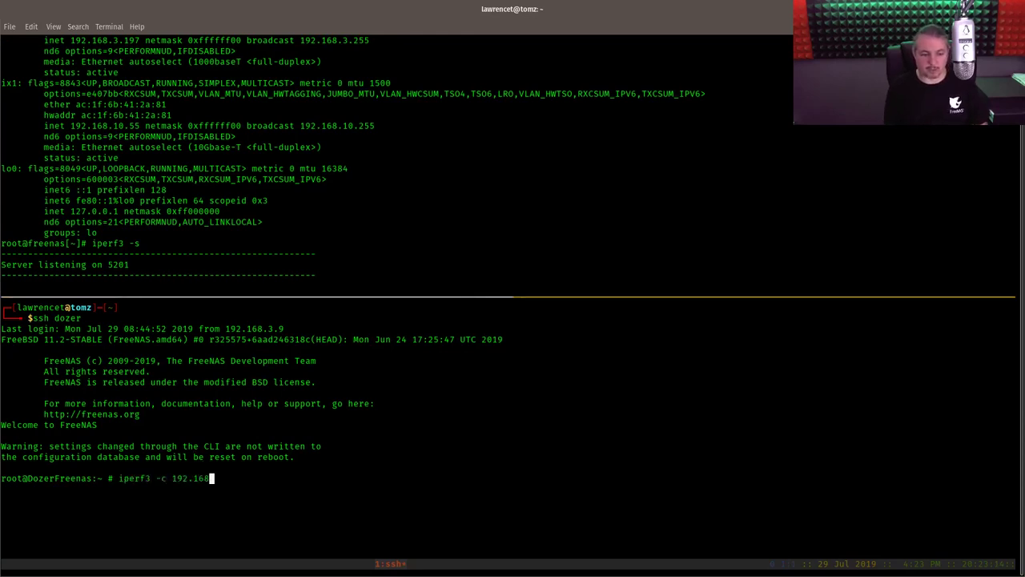
type(".10.55")
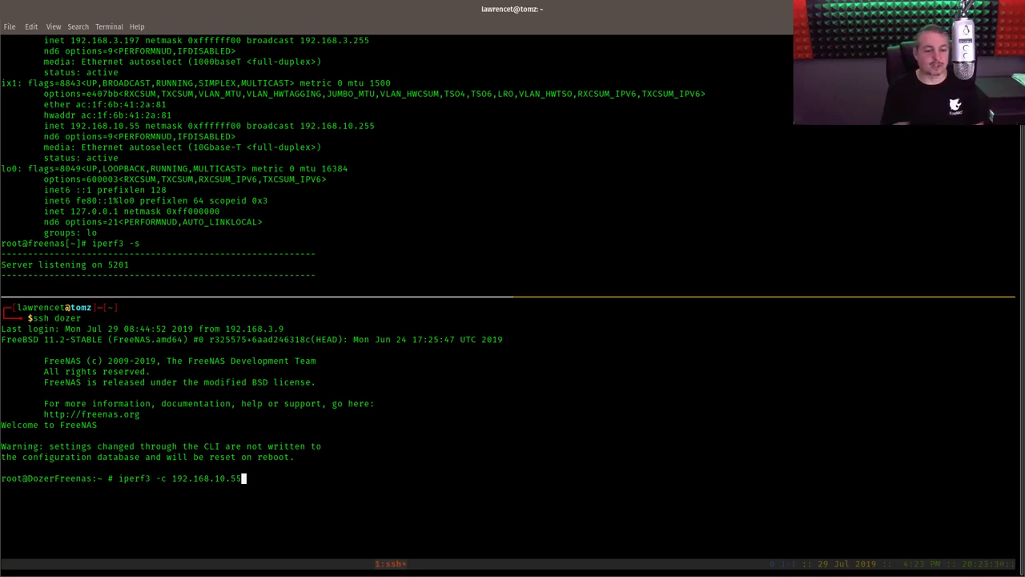
key("Return")
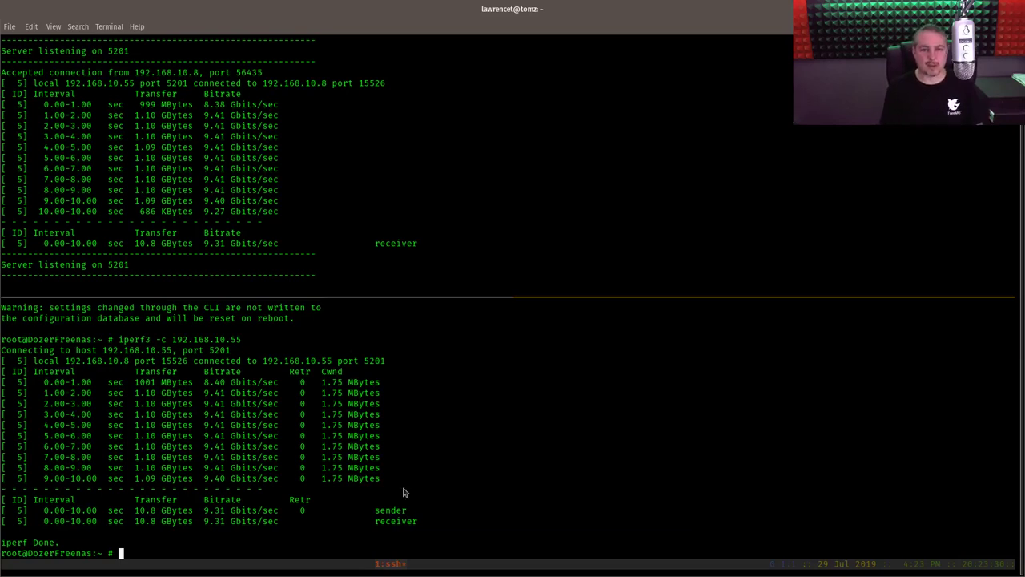
left_click_drag(521, 9, 617, 195)
Open the MiniXL shared NFS storage repository from Xen Orchestra's storage list
left_click(111, 247)
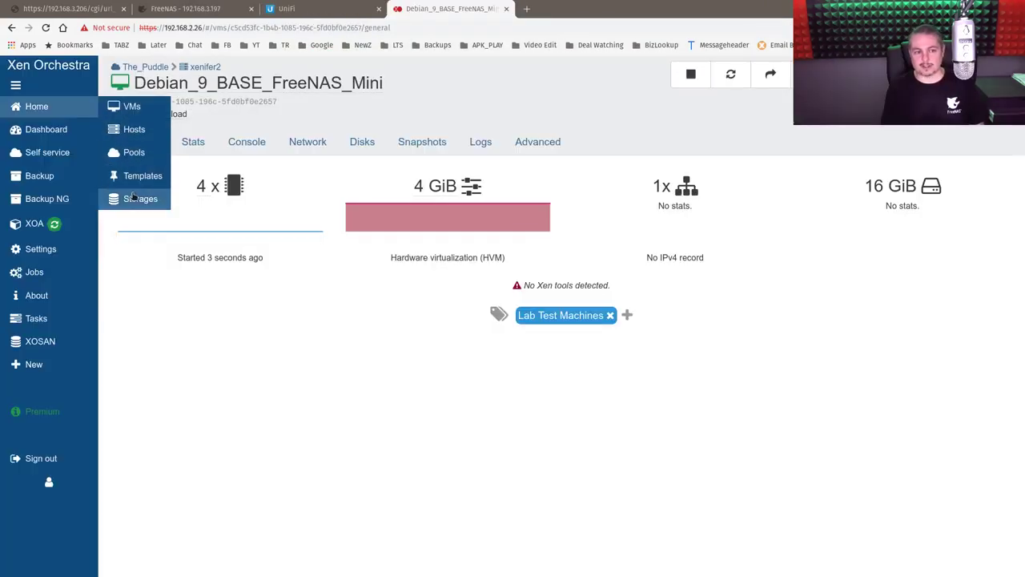
left_click(135, 198)
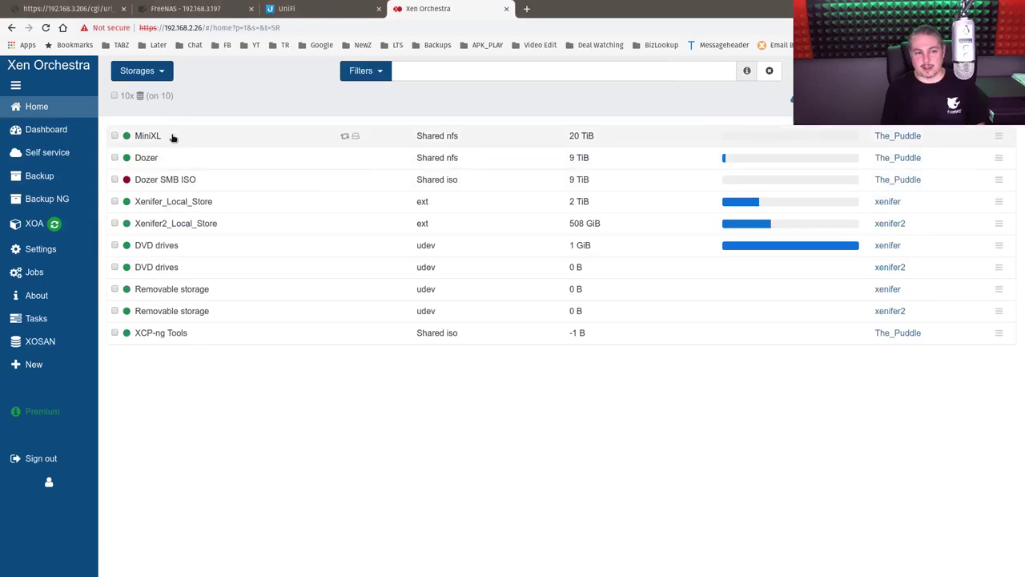
left_click(172, 138)
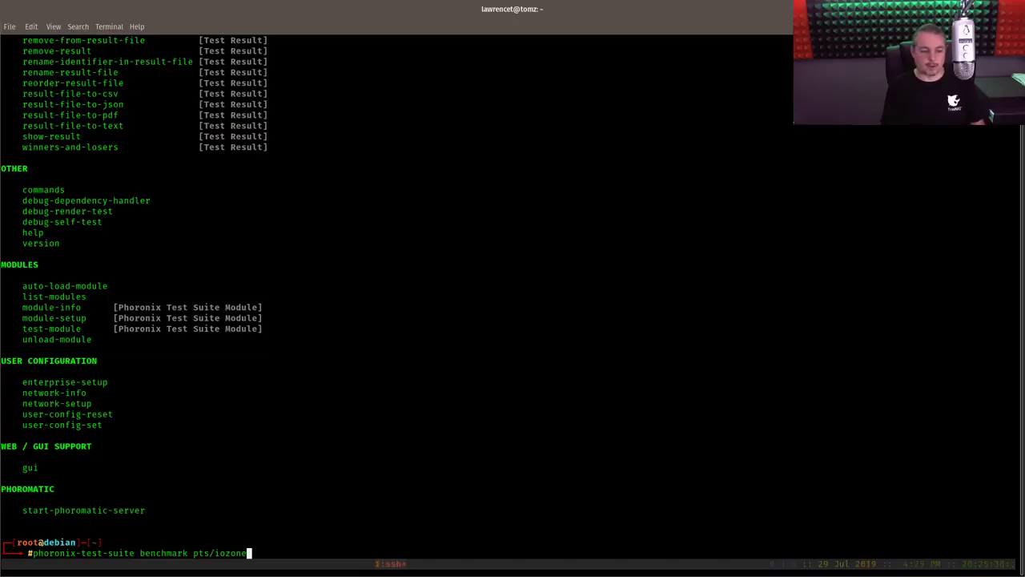
Start the iozone benchmark with 4Kb record size, 2GB file size and all disk tests
key("Return")
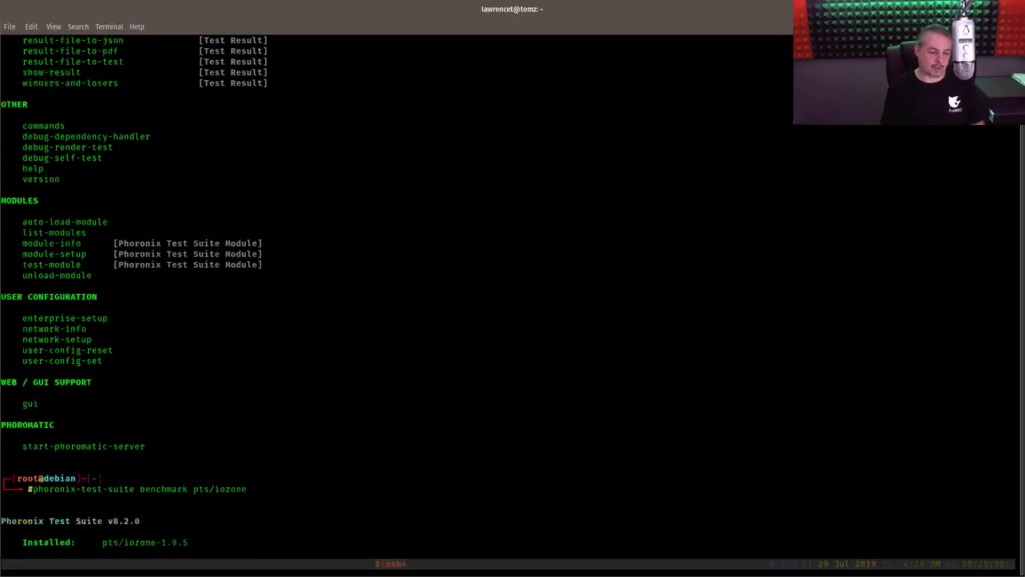
type("1")
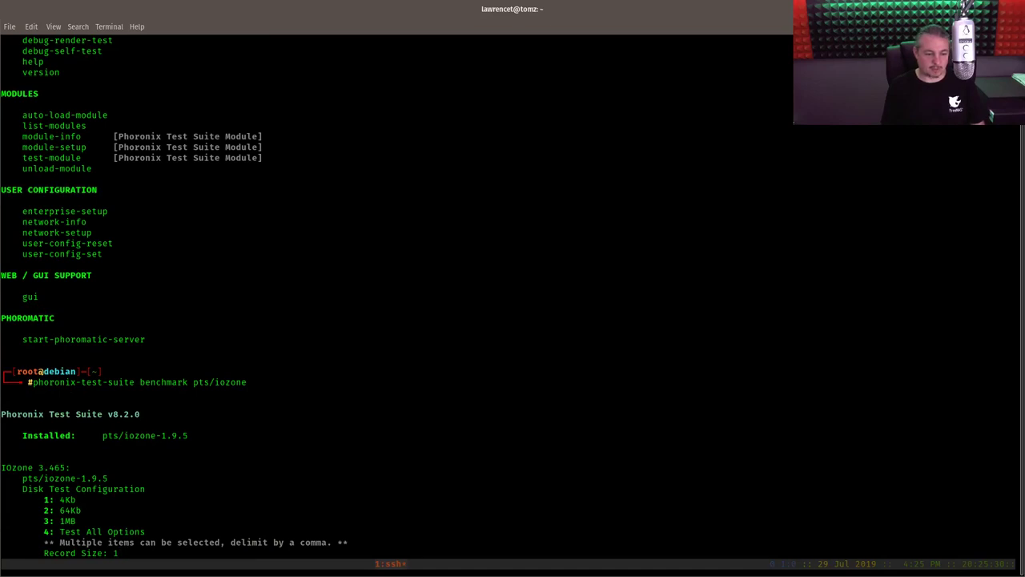
key("Return")
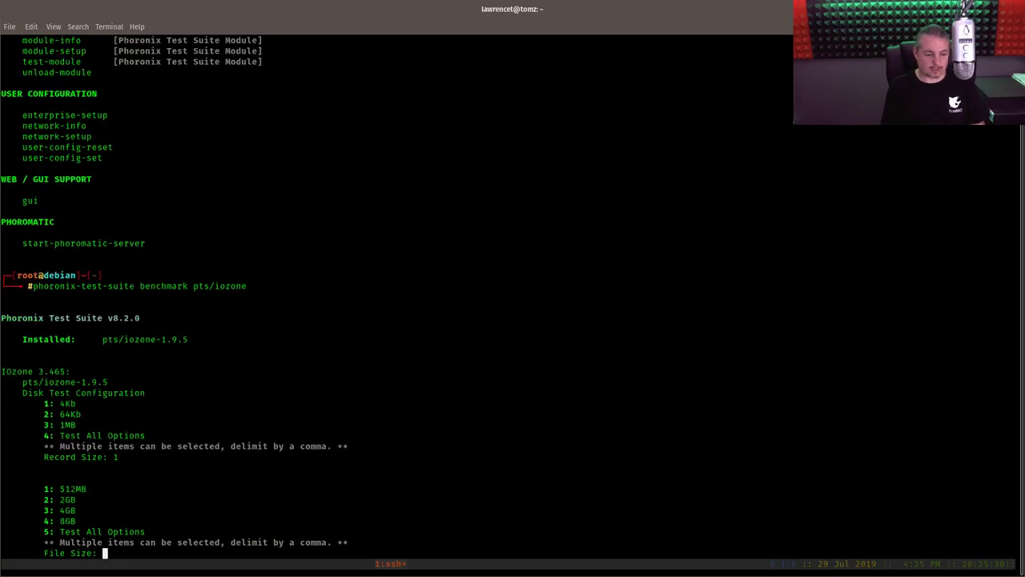
type("2")
key("Return")
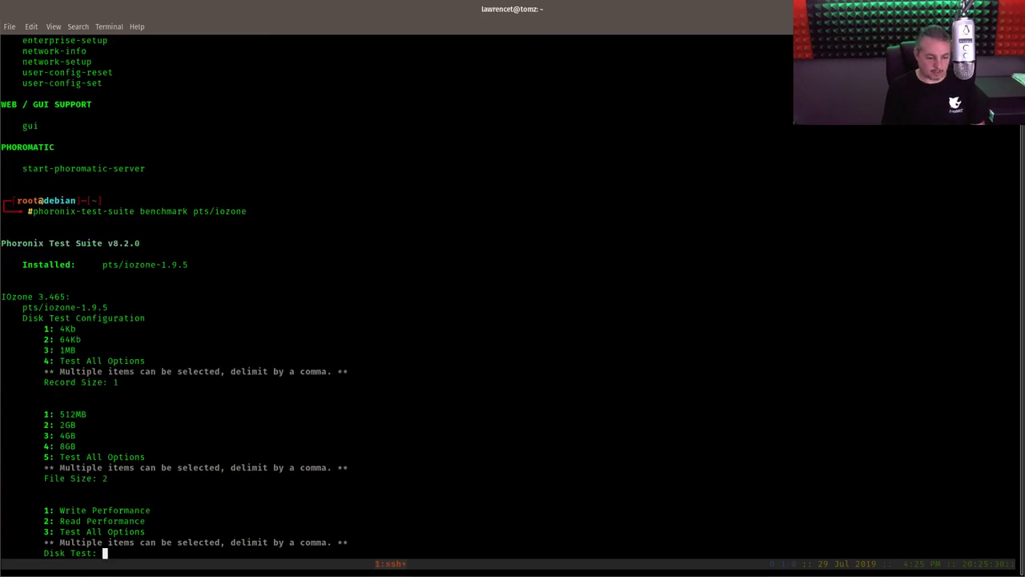
type("3")
key("Return")
Decline saving the results and restore the terminal to a smaller, slightly moved window
type("n")
key("Return")
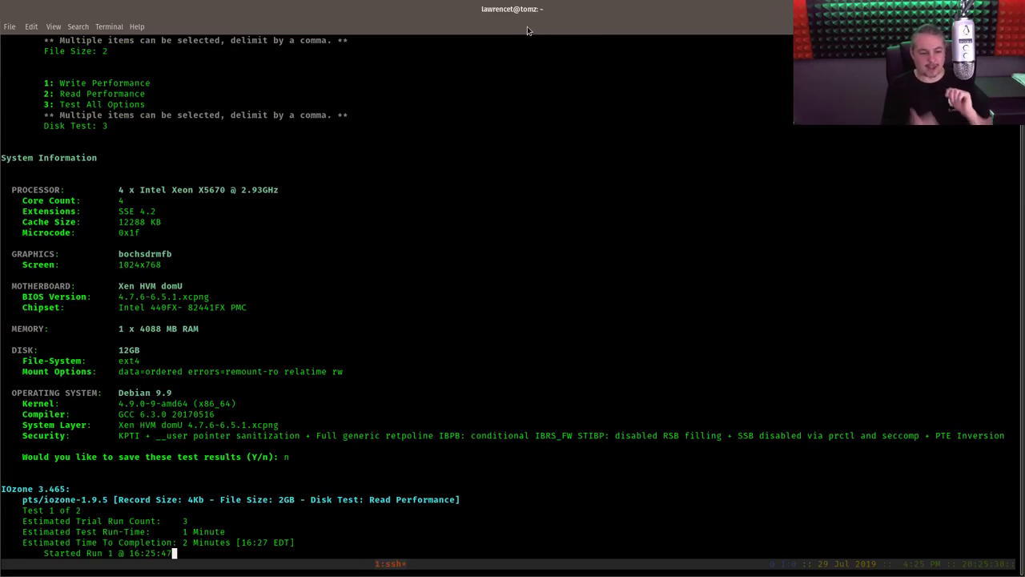
double_click(593, 6)
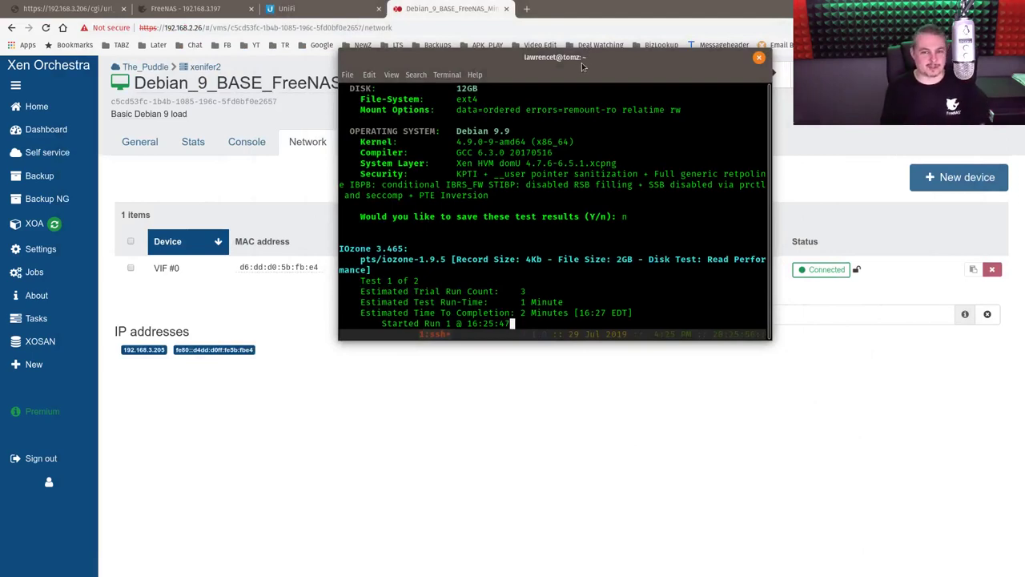
left_click_drag(590, 67, 579, 86)
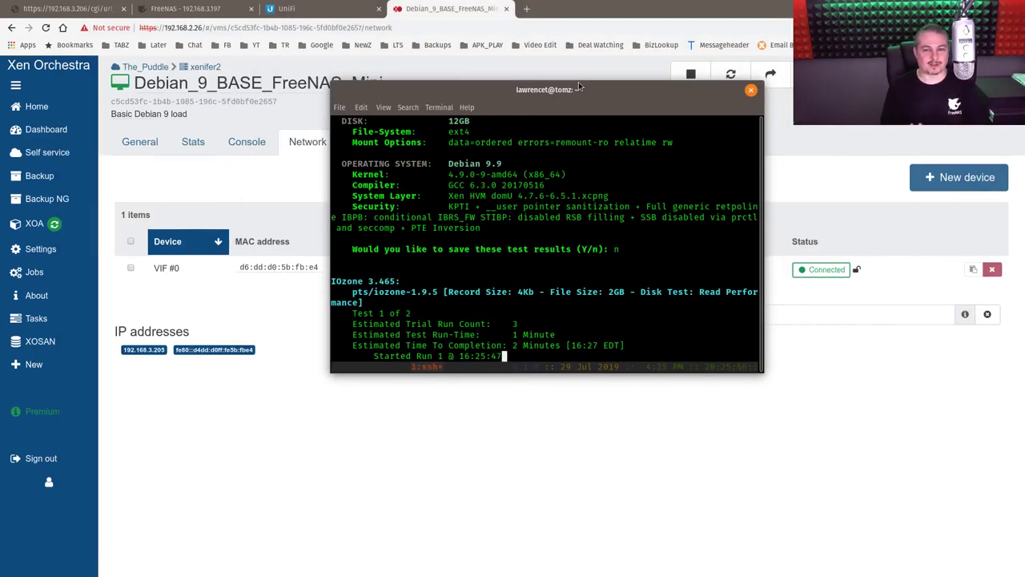
Switch to the FreeNAS web UI, open Services and launch the netdata dashboard
key("alt+Tab")
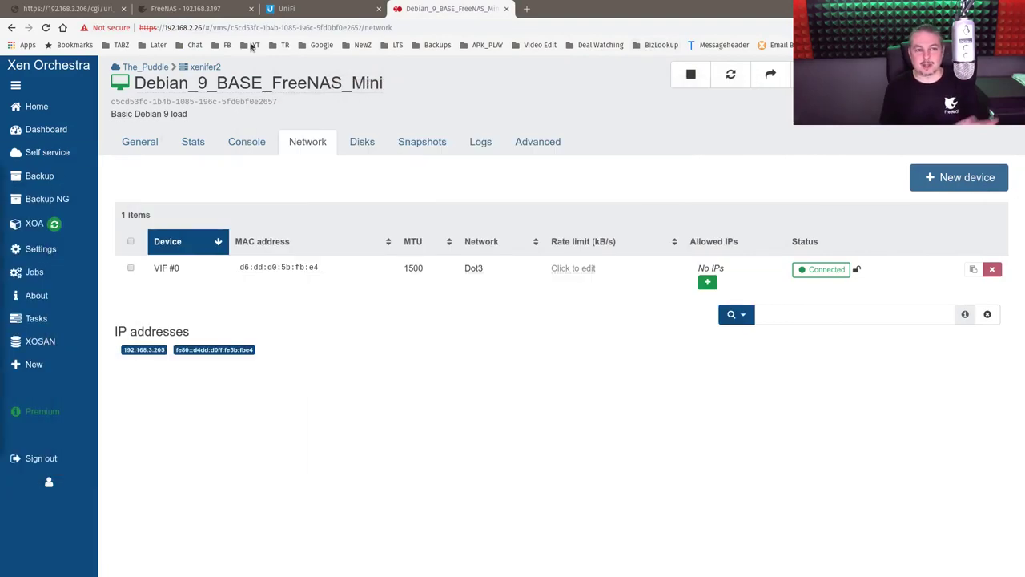
left_click(228, 10)
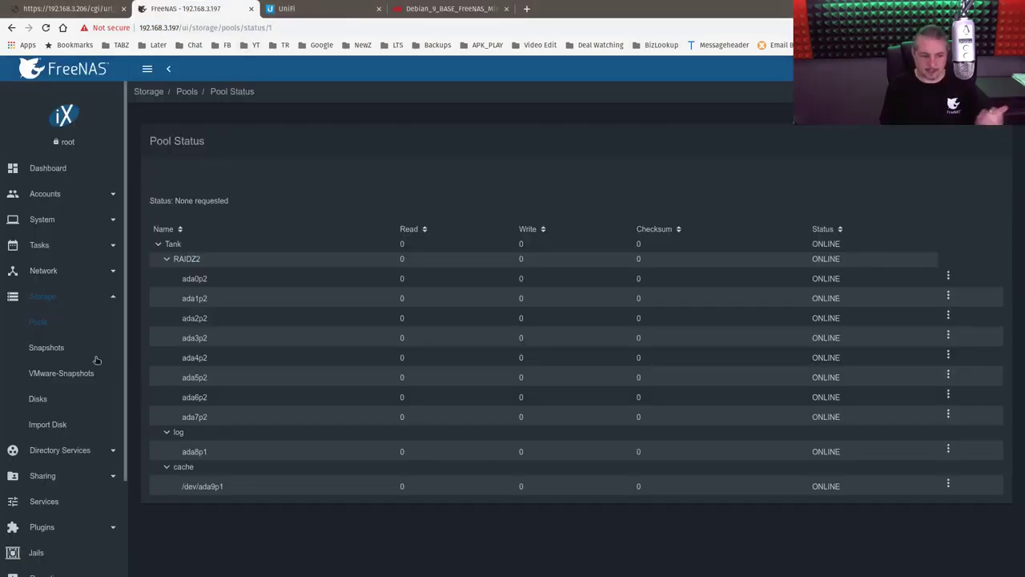
scroll(57, 364, "down", 2)
left_click(60, 388)
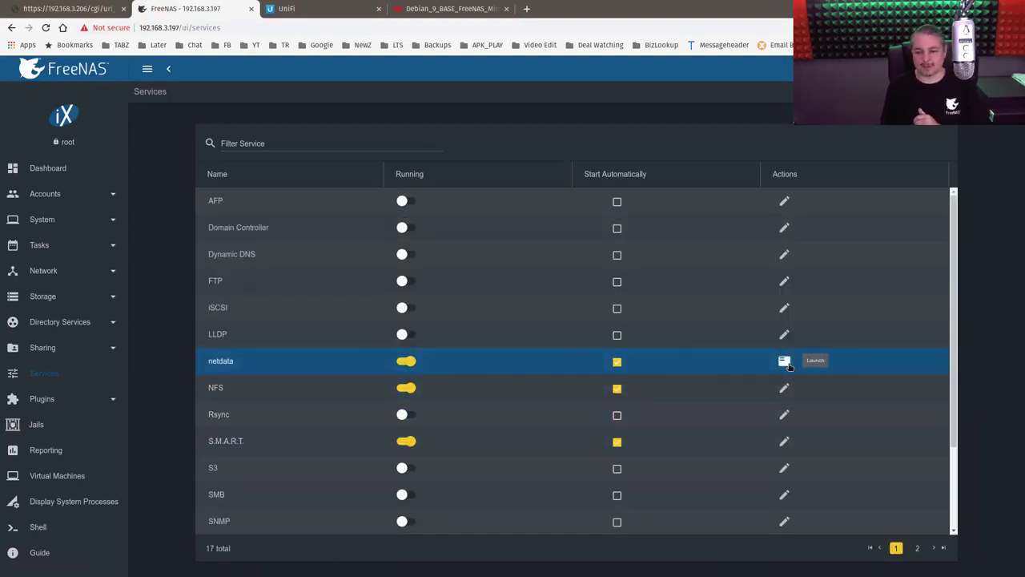
left_click(784, 364)
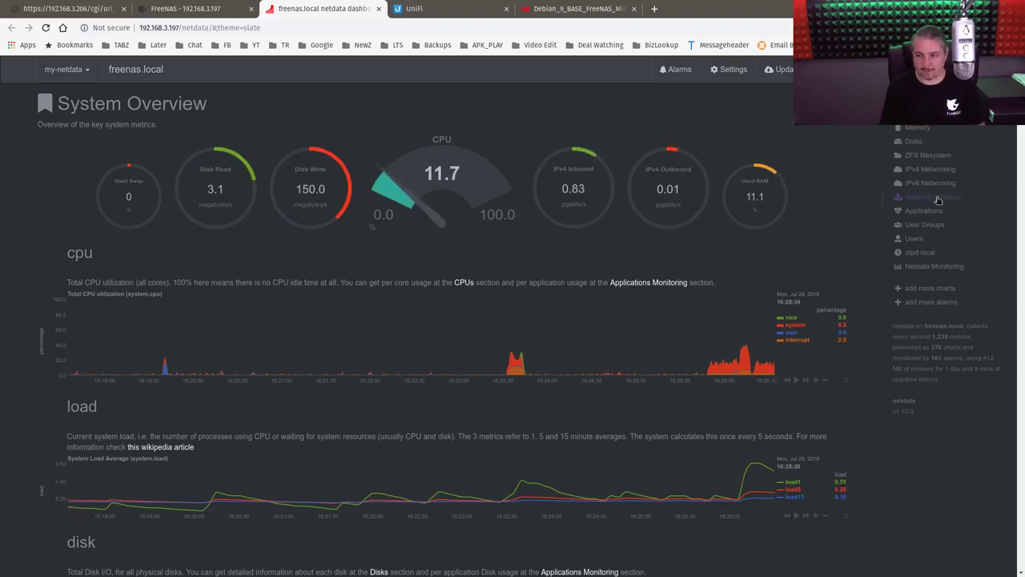
Browse the IPv4 Networking and ix0/ix1 Network Interfaces charts, then return to System Overview
left_click(937, 171)
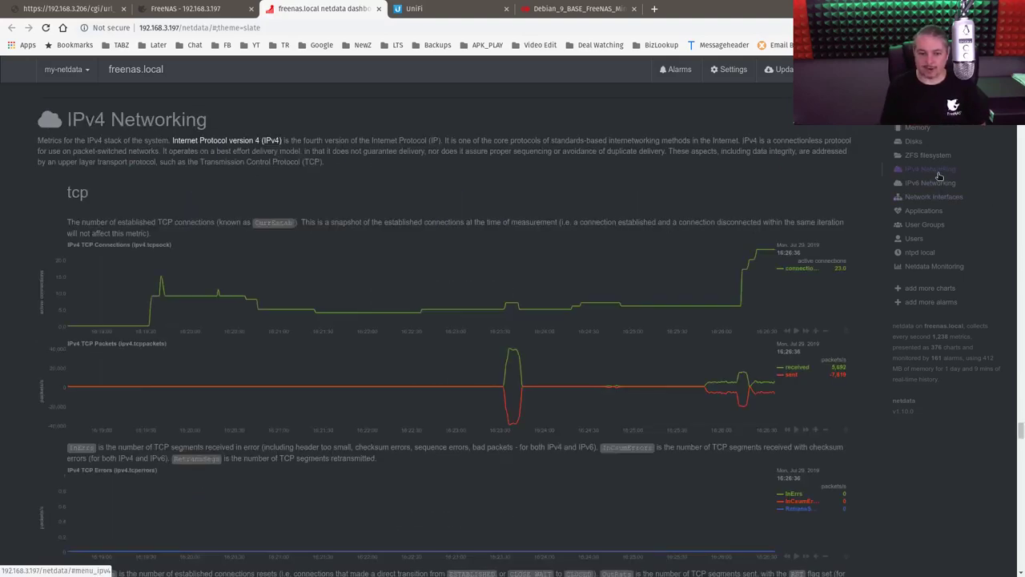
scroll(563, 280, "down", 10)
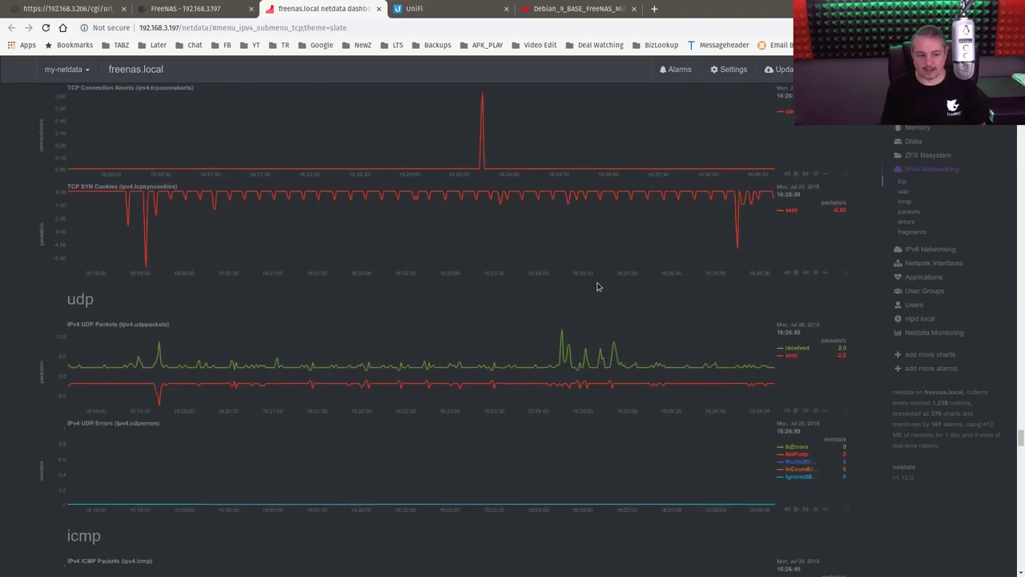
scroll(624, 312, "down", 5)
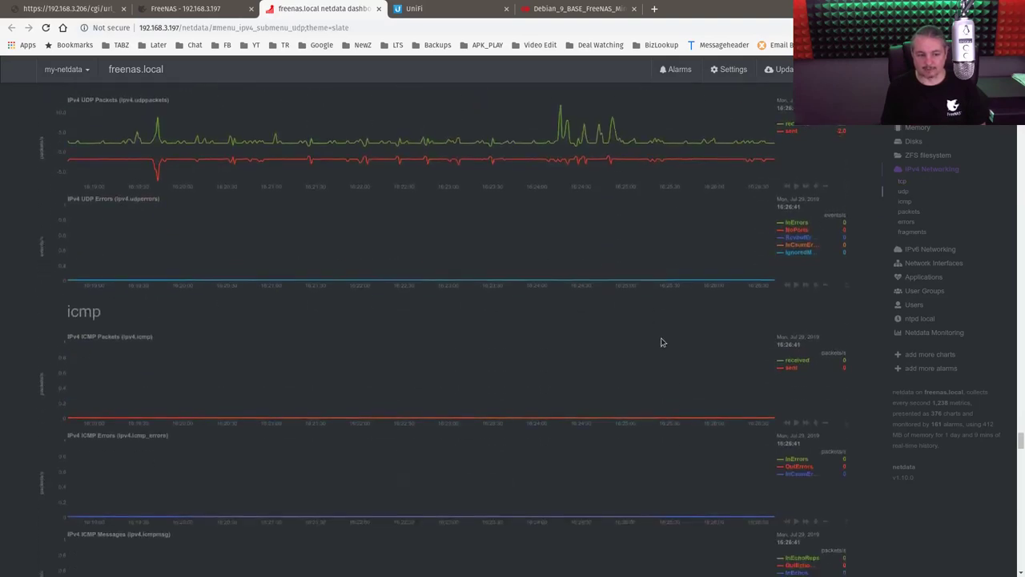
left_click(945, 264)
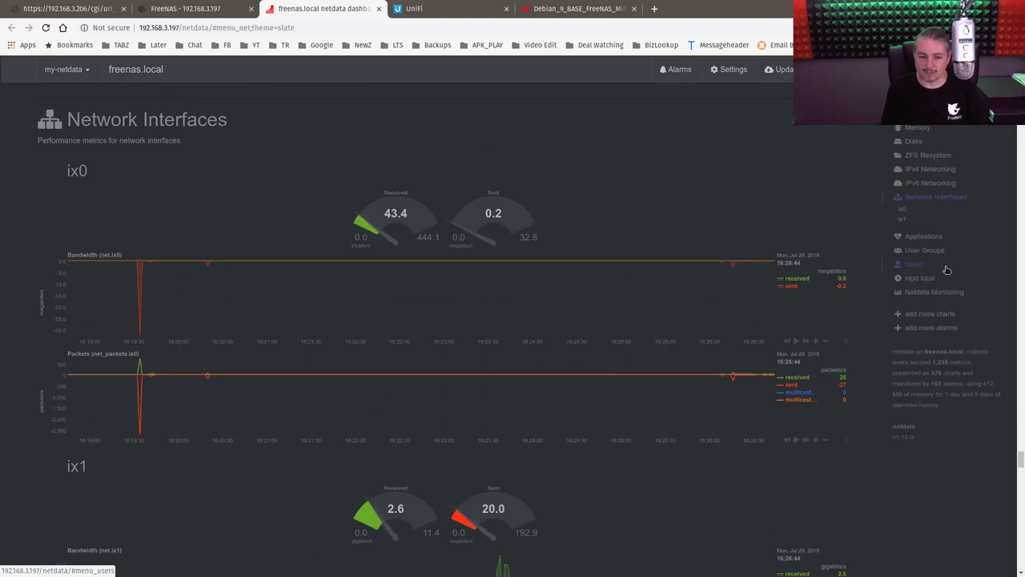
scroll(515, 446, "down", 2)
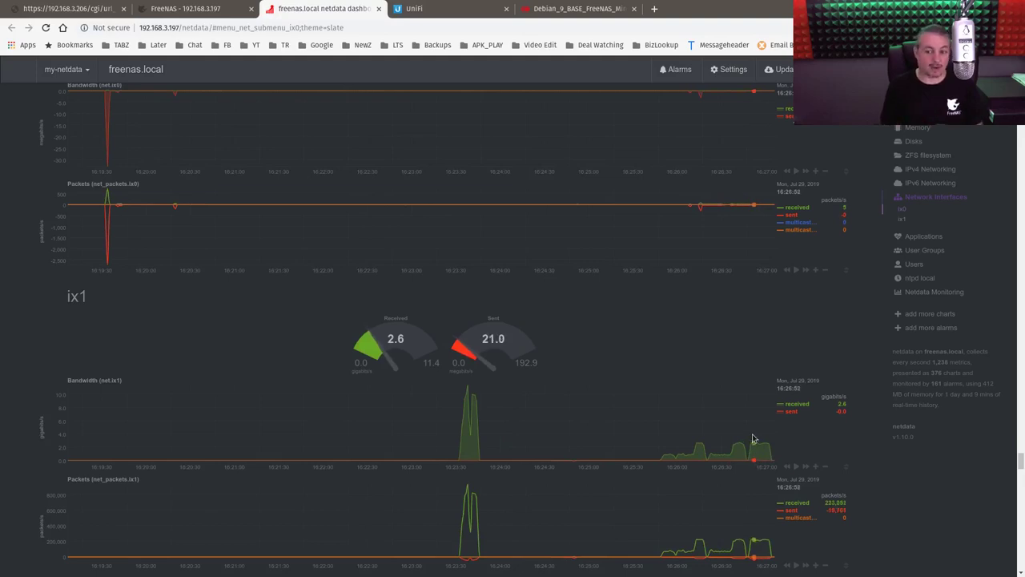
left_click(921, 100)
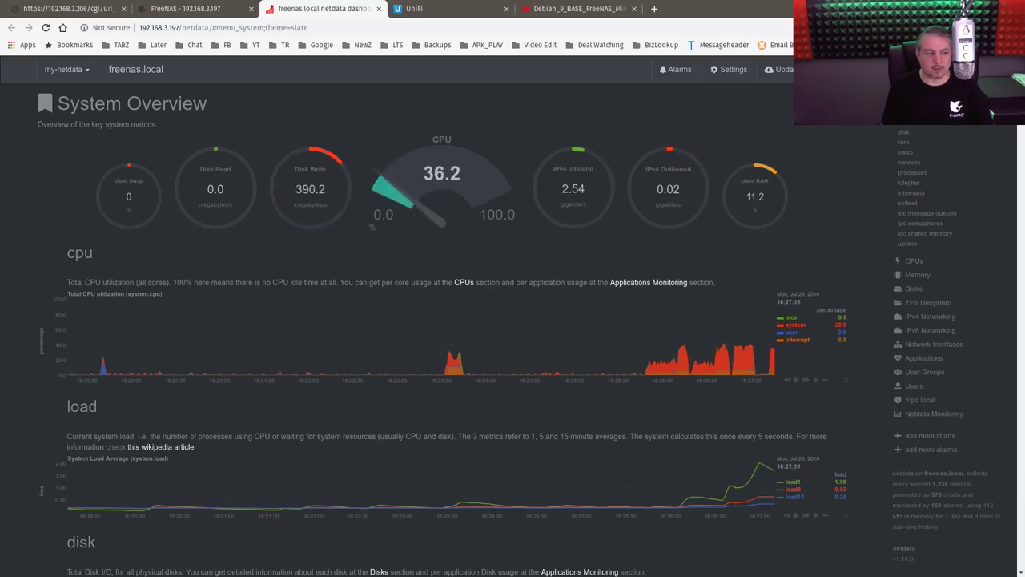
Bring the benchmark terminal forward and move it to the lower left-centre
key("alt+Tab")
left_click_drag(346, 196, 461, 394)
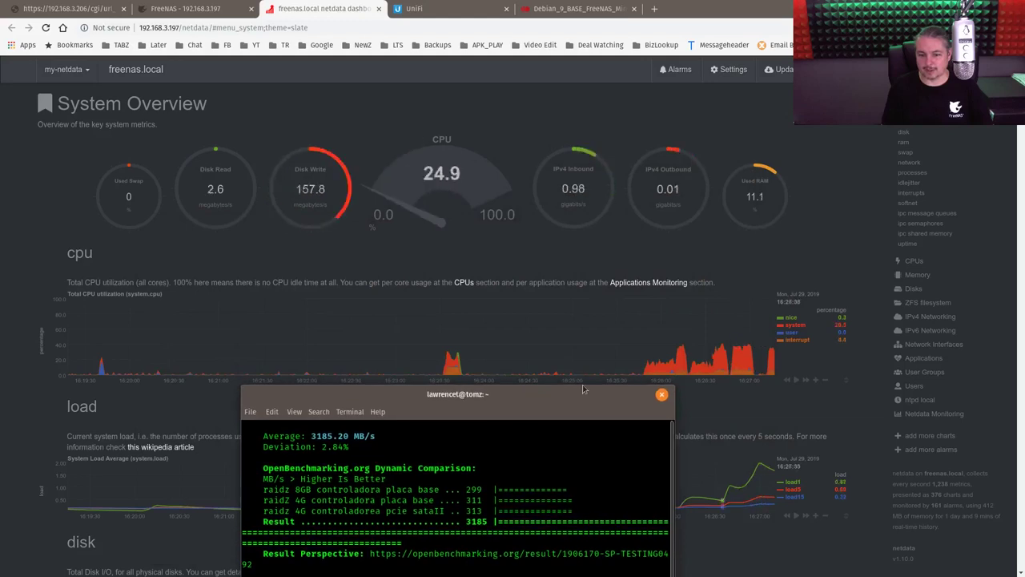
left_click_drag(462, 396, 360, 382)
Set netdata's 'When to refresh the charts' option from On Focus to Always
left_click(318, 366)
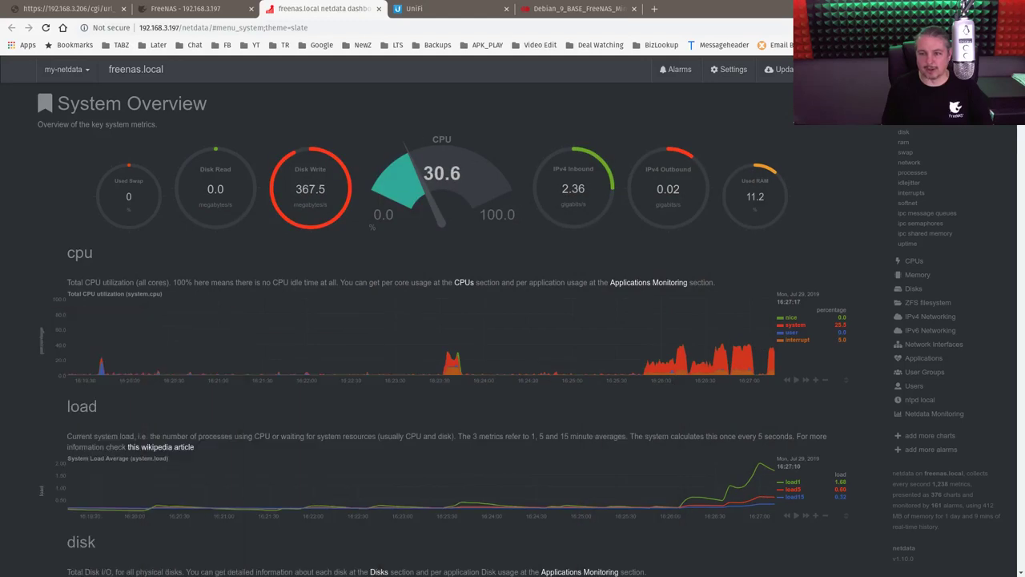
left_click(731, 78)
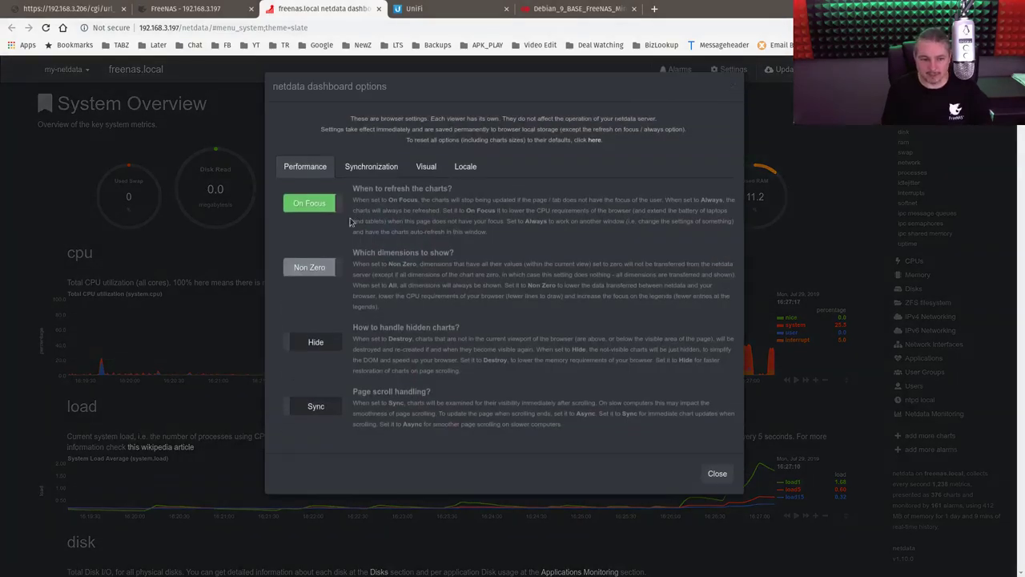
left_click(319, 207)
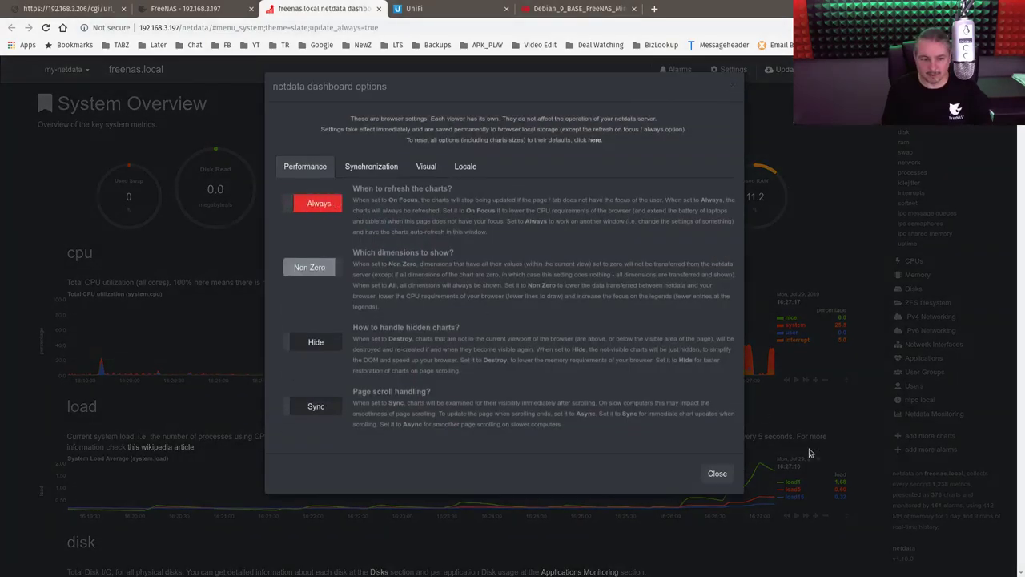
left_click(716, 474)
Bring the terminal back and reposition it near the screen centre, slightly lower
key("alt+Tab")
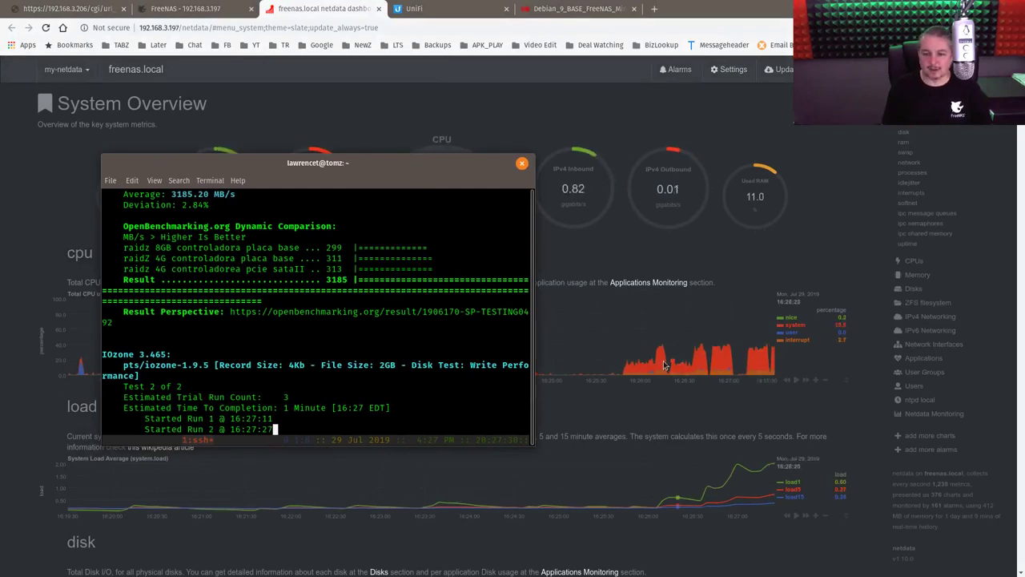
left_click_drag(462, 170, 36, 235)
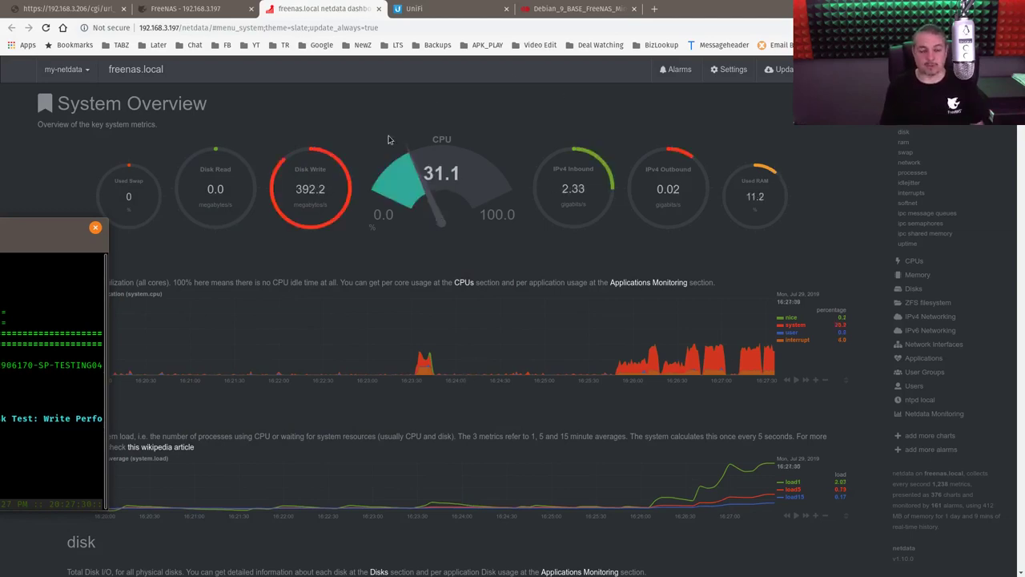
left_click_drag(30, 228, 627, 213)
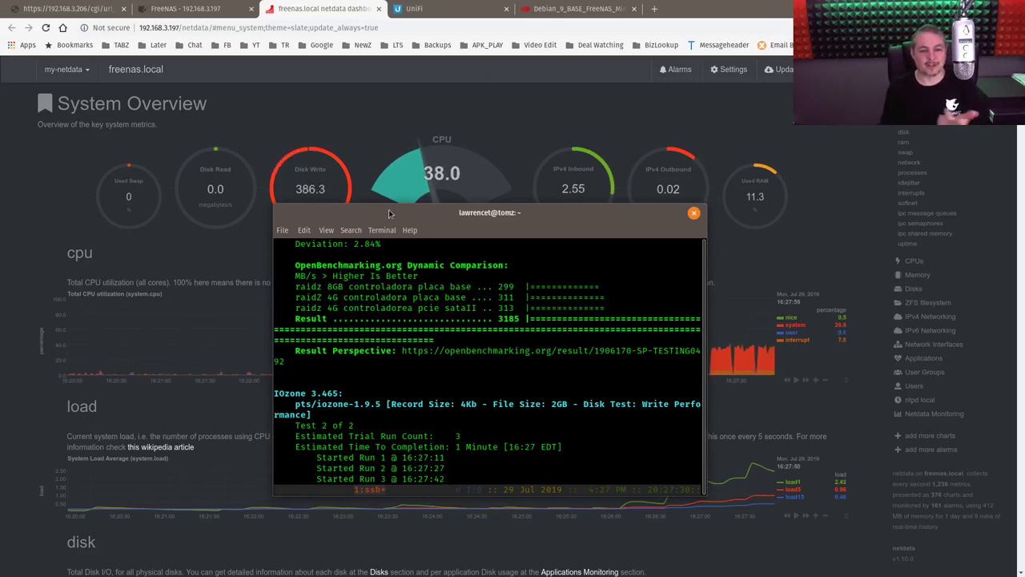
left_click_drag(392, 212, 403, 244)
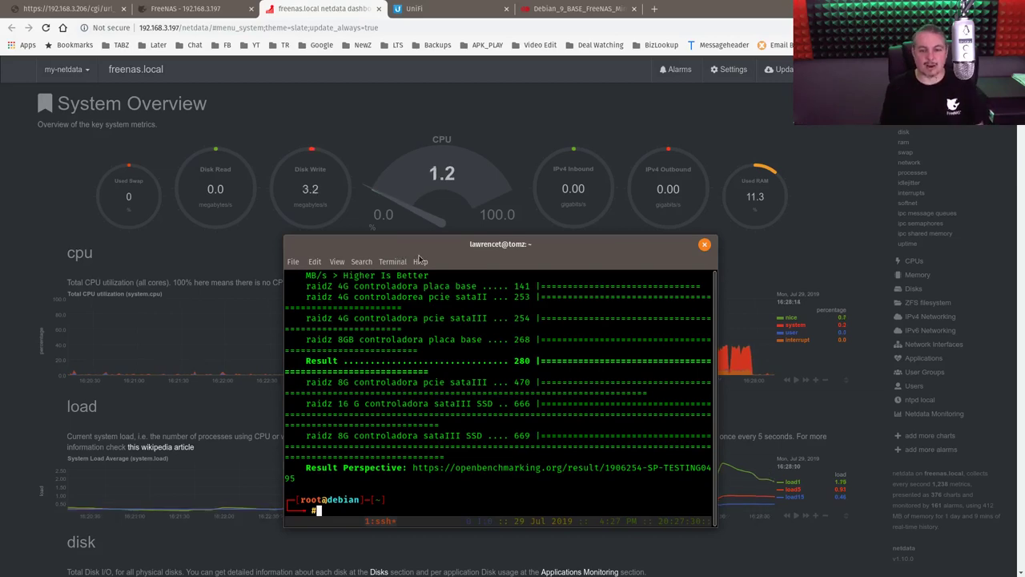
Move the terminal up, enlarge it to show the full 279.59 MB/s write results, then shift it left
left_click_drag(577, 250, 562, 102)
left_click_drag(682, 370, 800, 563)
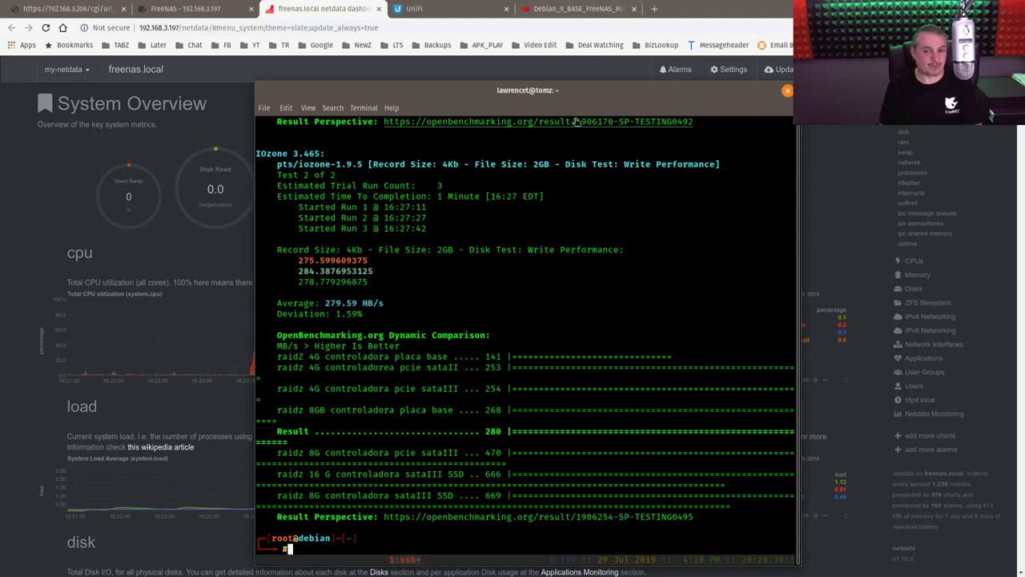
left_click_drag(623, 95, 0, 100)
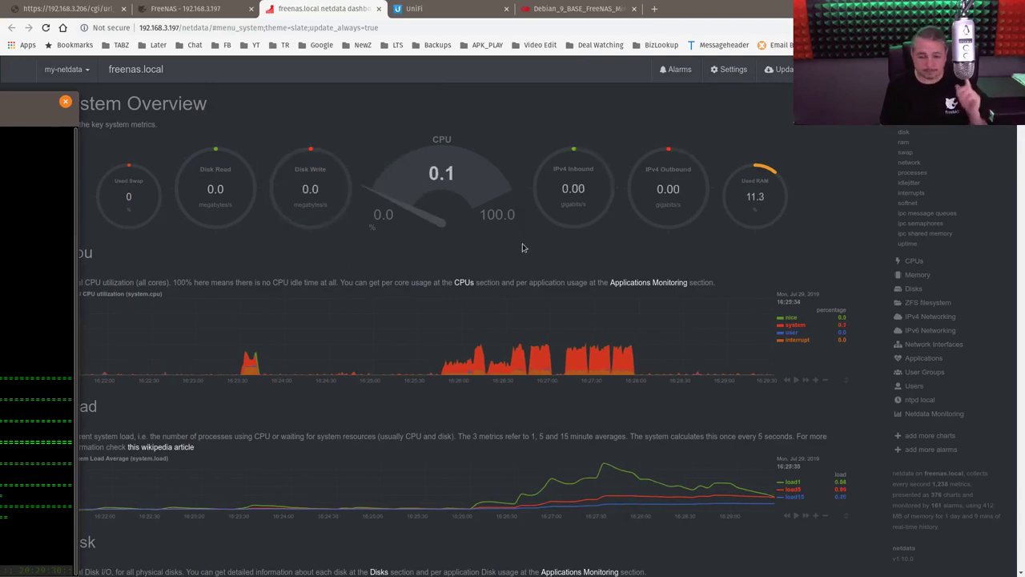
In the IPMI tab, open Server Health > Sensor Readings to list temperatures and fan speeds
left_click(181, 8)
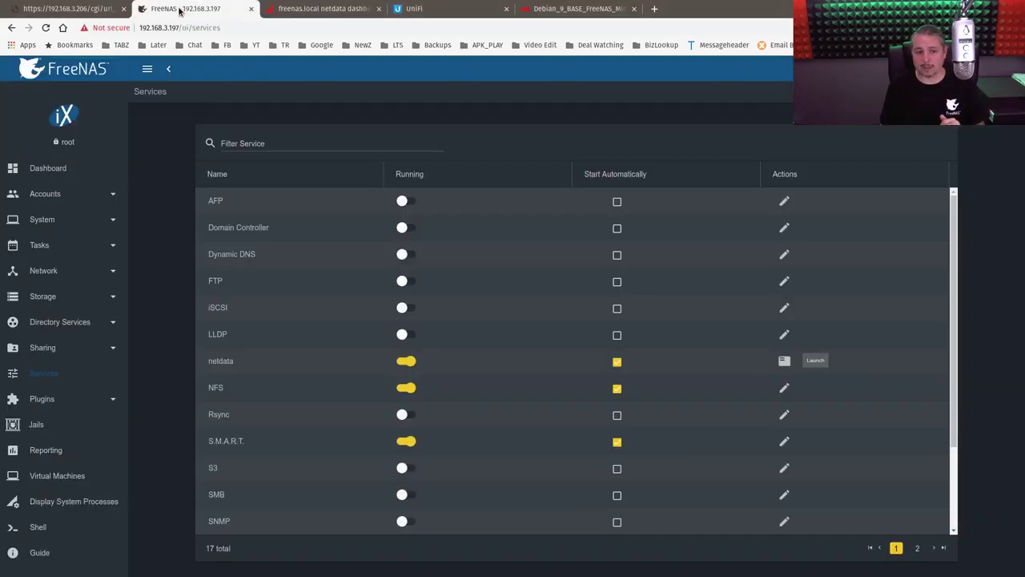
left_click(36, 9)
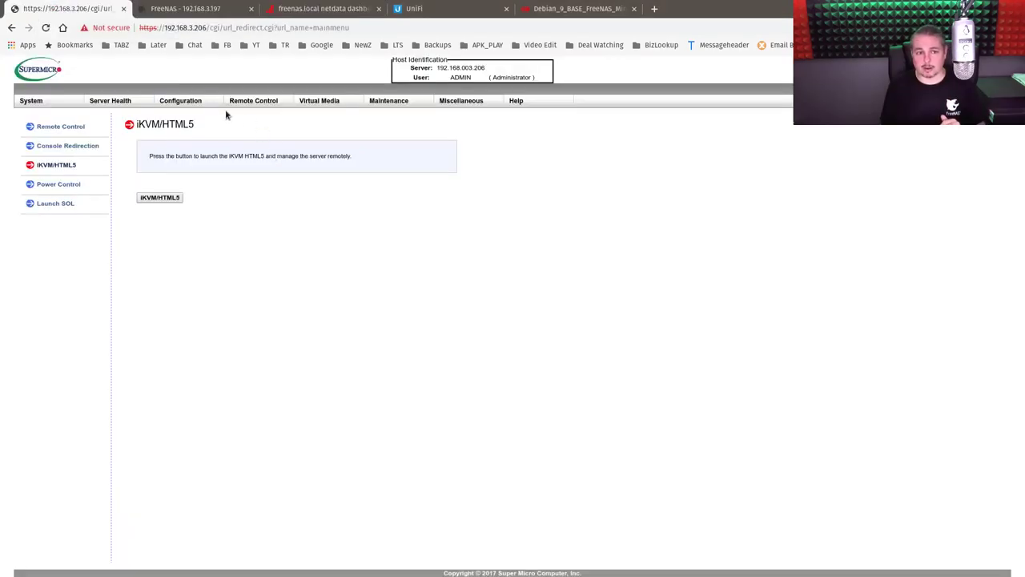
left_click(136, 104)
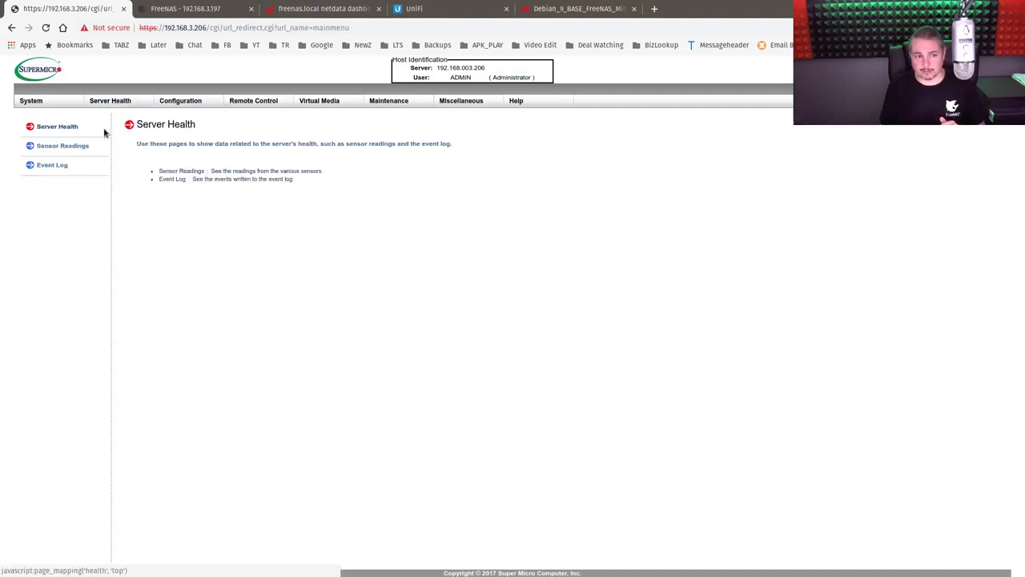
left_click(86, 146)
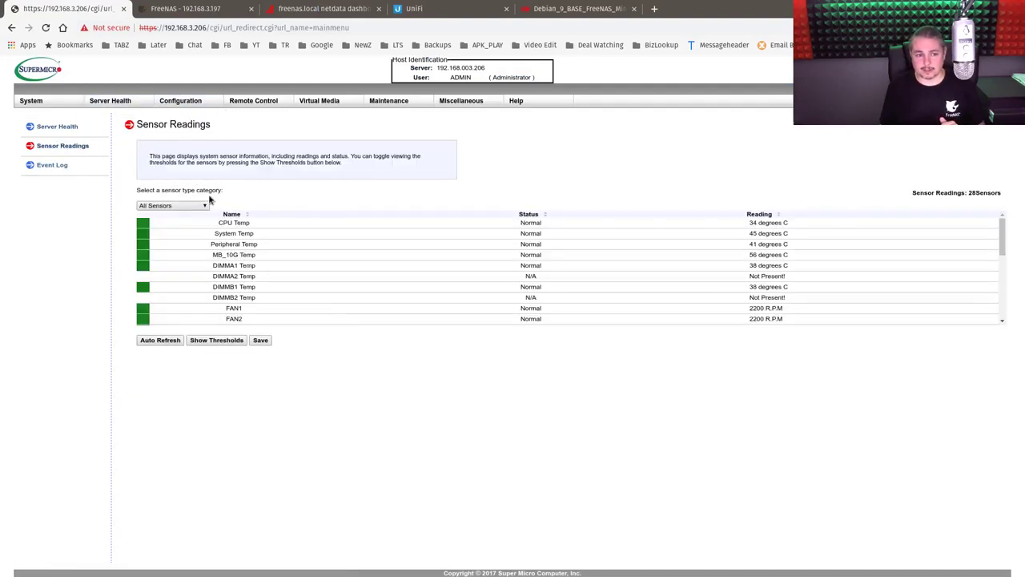